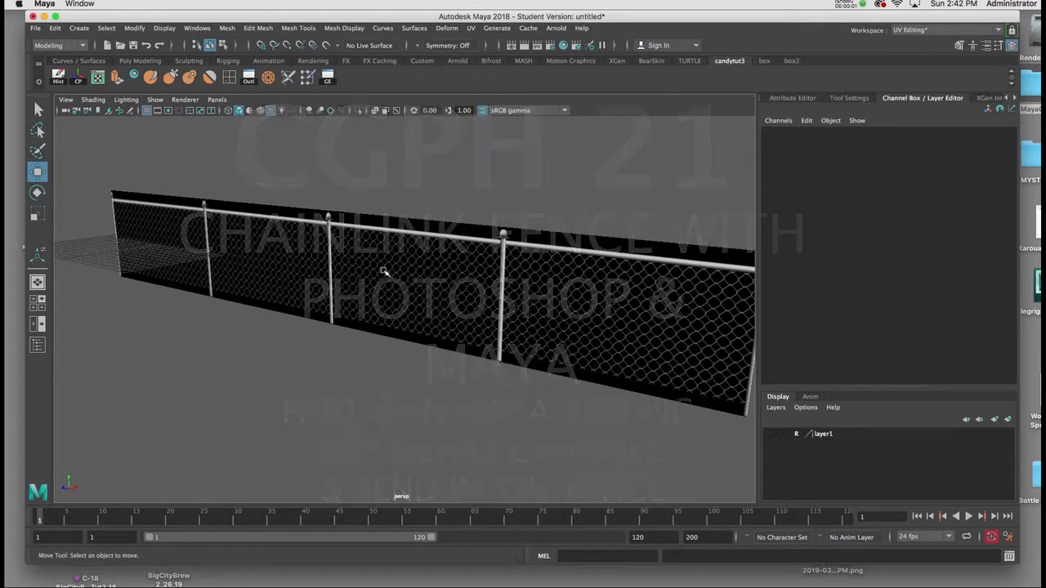
- Bring up the fence's material attributes and expand its Geometry settings for the opacity map
left_click(384, 270)
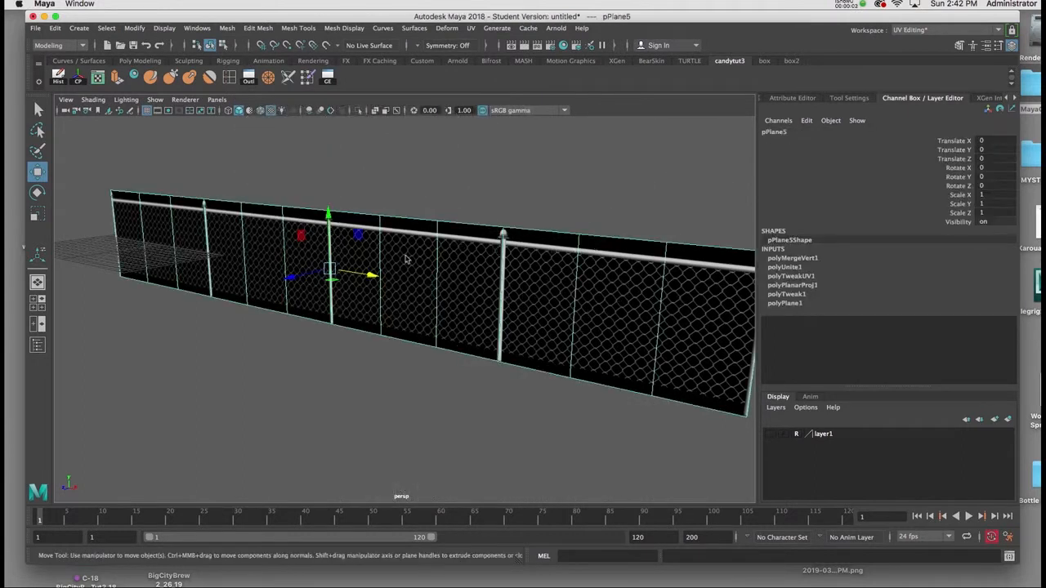
right_click_drag(405, 257, 405, 523)
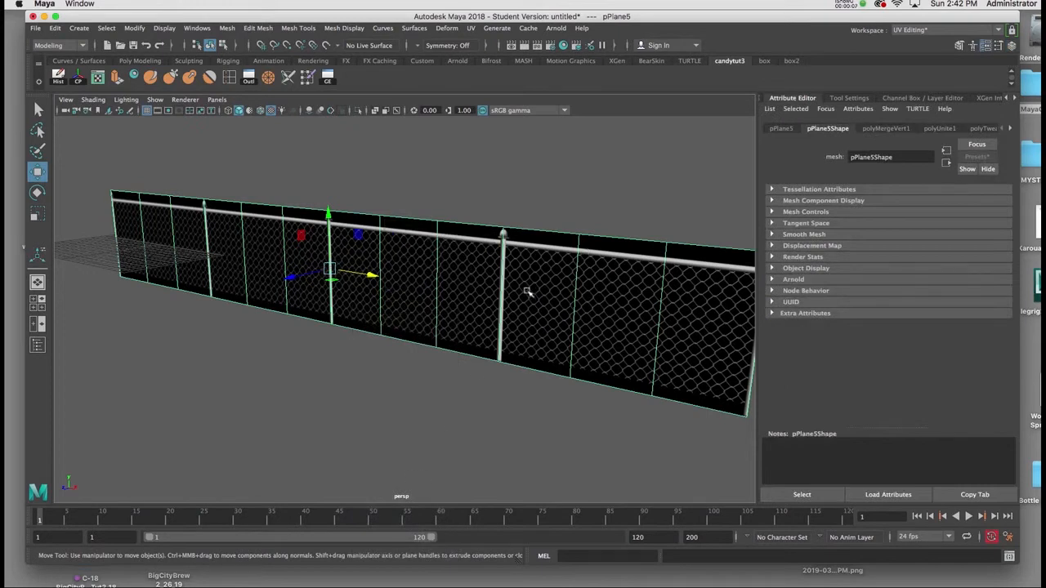
right_click_drag(529, 288, 531, 543)
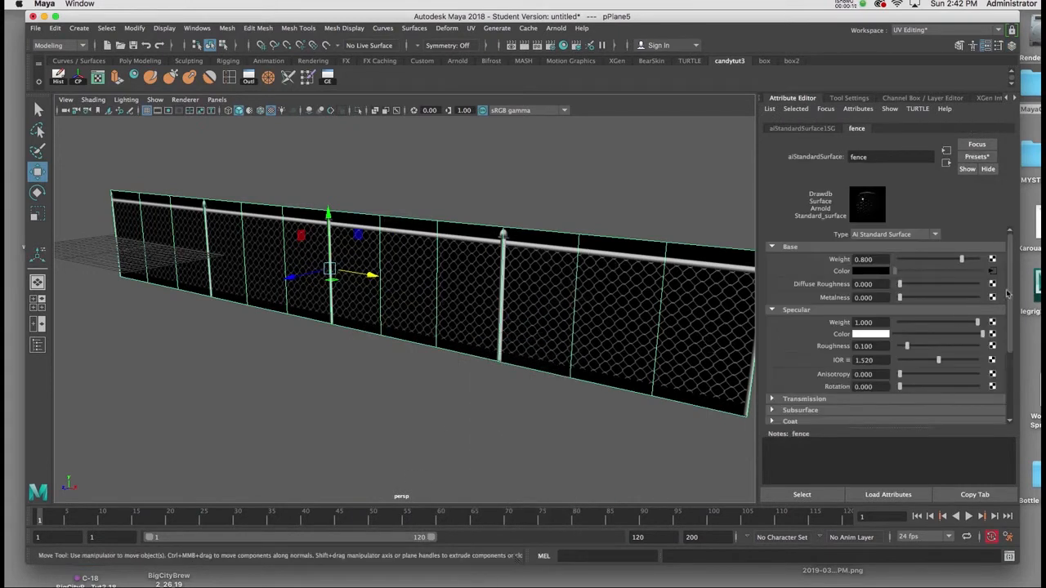
scroll(1005, 302, "down", 2)
scroll(993, 327, "down", 2)
scroll(984, 347, "down", 2)
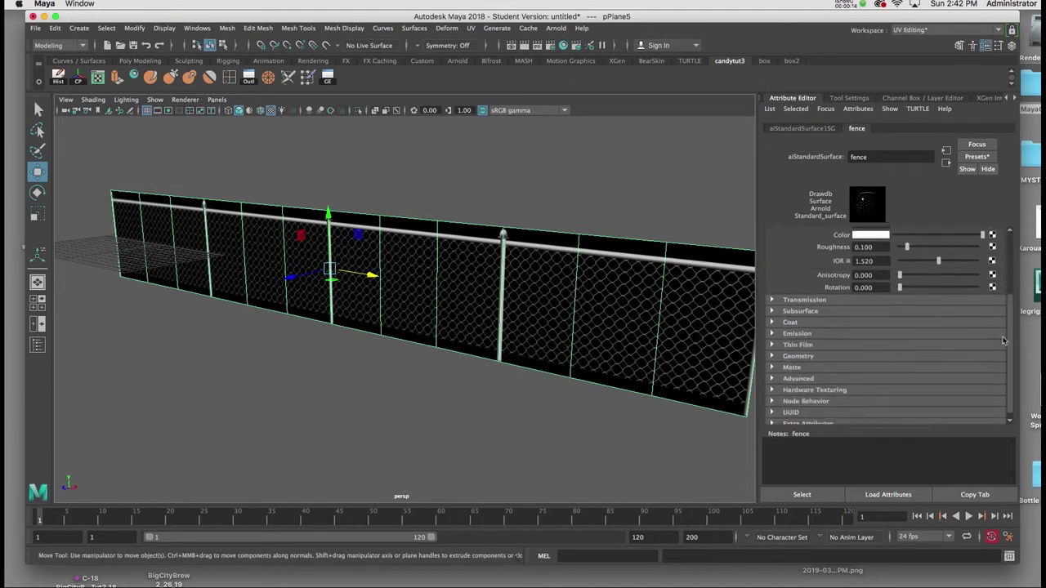
left_click(772, 351)
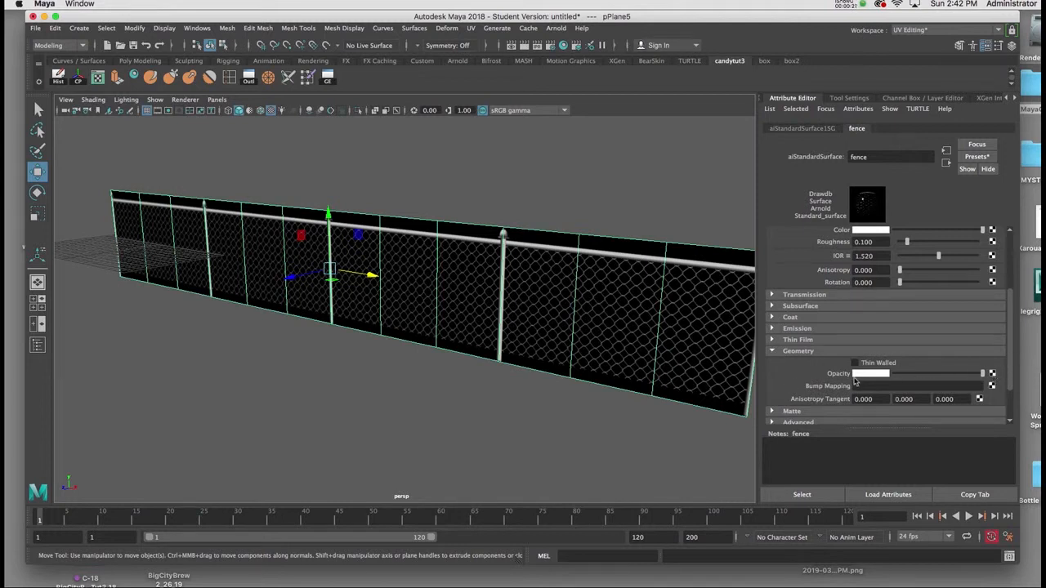
- Map a File texture to Opacity and load fencealpha.jpg, then view the chain-link result up close
left_click(993, 375)
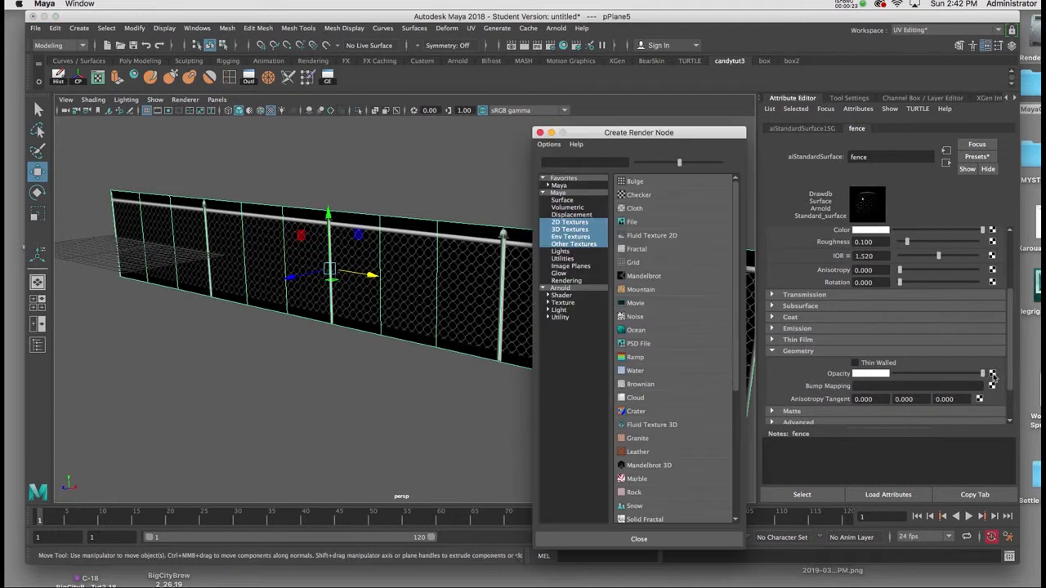
left_click(635, 221)
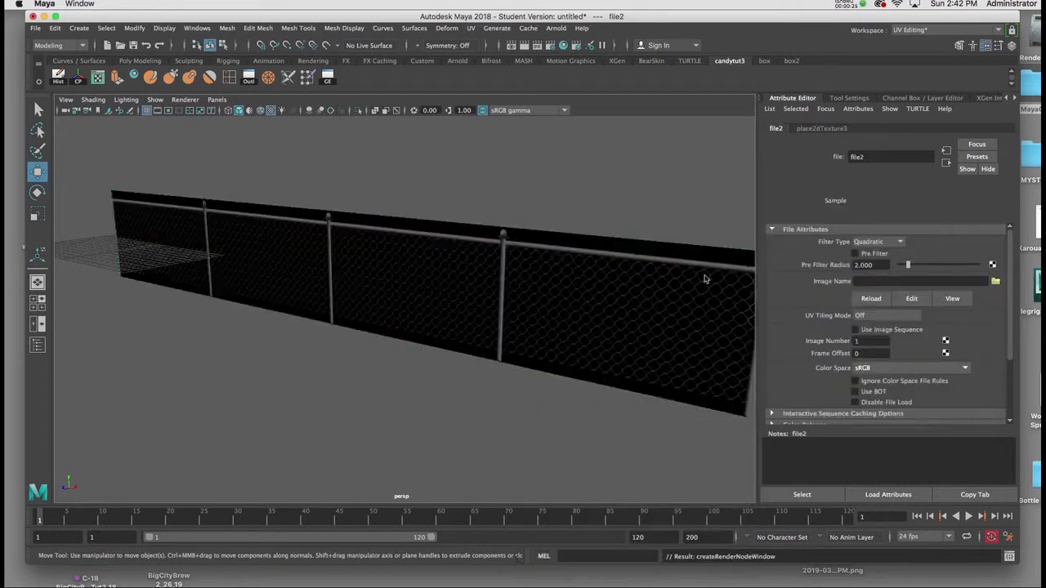
left_click(995, 282)
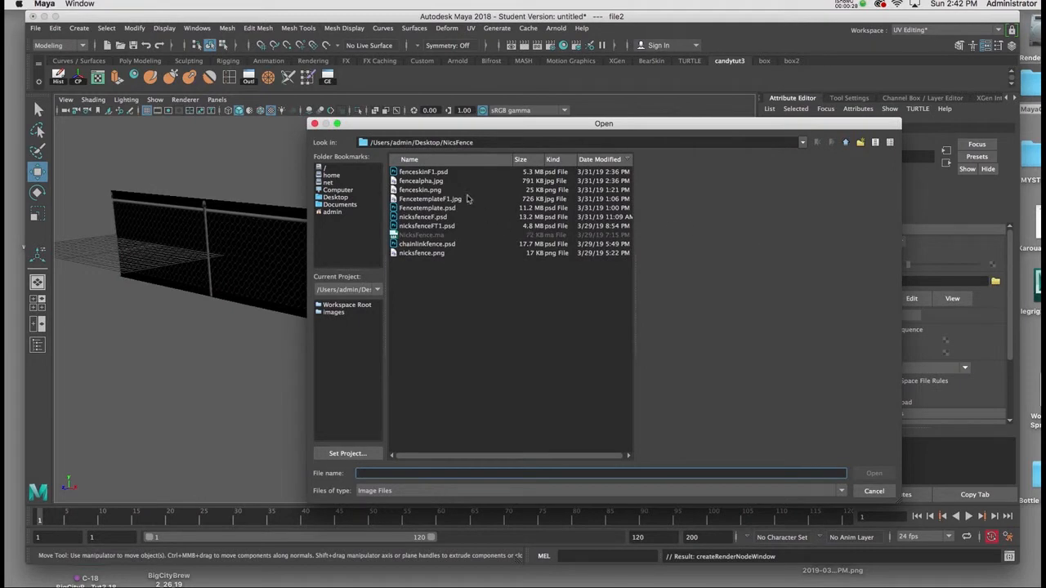
left_click(433, 180)
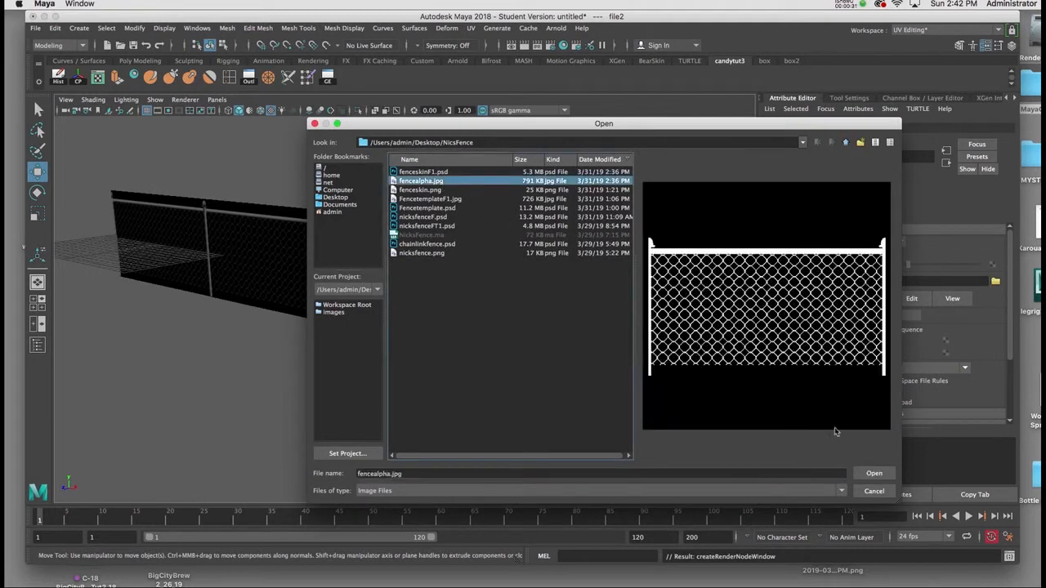
left_click(861, 474)
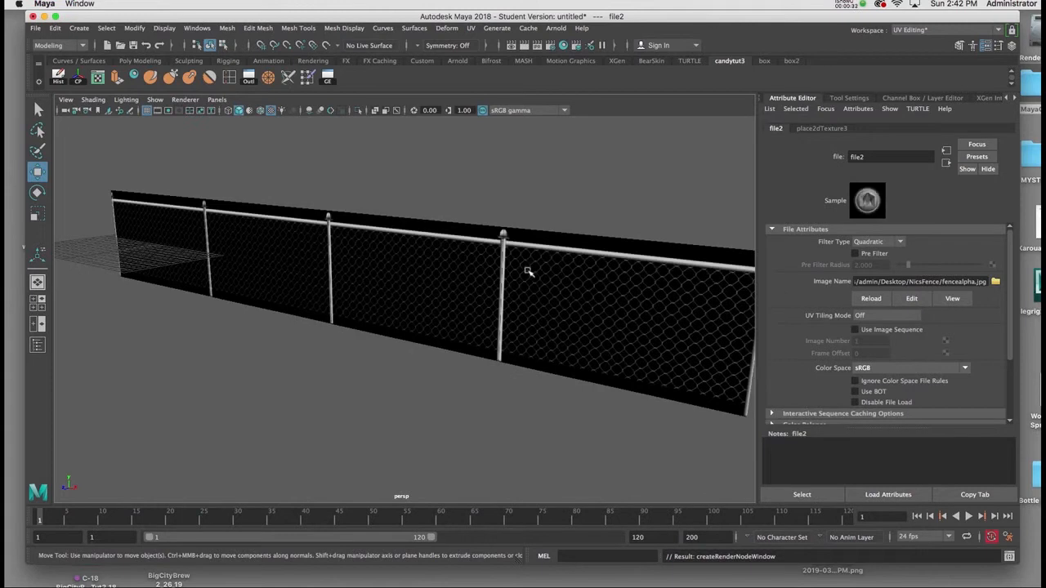
mouse_move(526, 272)
left_mouse_down("alt")
mouse_move(544, 264)
mouse_move(544, 283)
mouse_move(532, 274)
left_mouse_up("alt")
mouse_move(532, 274)
right_mouse_down("alt")
mouse_move(539, 319)
mouse_move(486, 316)
mouse_move(455, 299)
mouse_move(528, 308)
right_mouse_up("alt")
- Reselect the fence and expand its Arnold render settings in the Attribute Editor
left_click(551, 211)
left_click(547, 267)
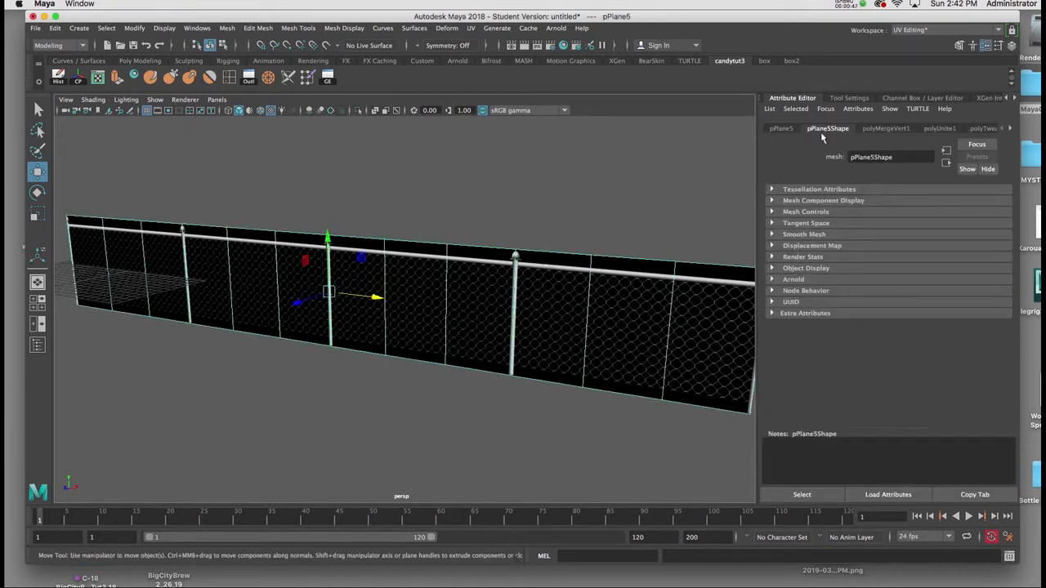
left_click(773, 281)
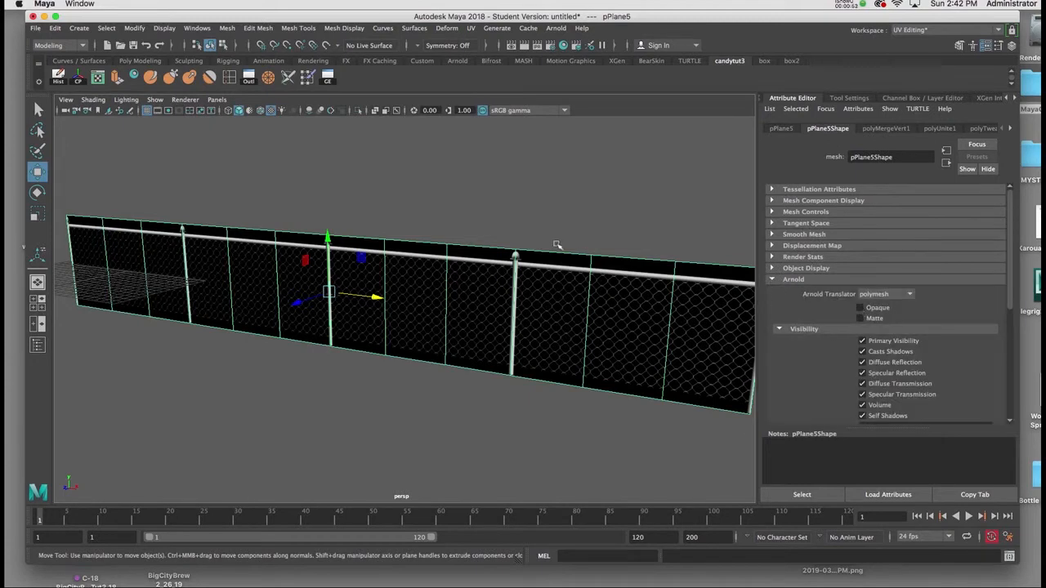
- Move the fence to the left along X so it sits over the ground grid
right_click_drag(556, 245, 605, 228, "alt")
left_click_drag(486, 317, 396, 307)
middle_click_drag(396, 307, 411, 303, "alt")
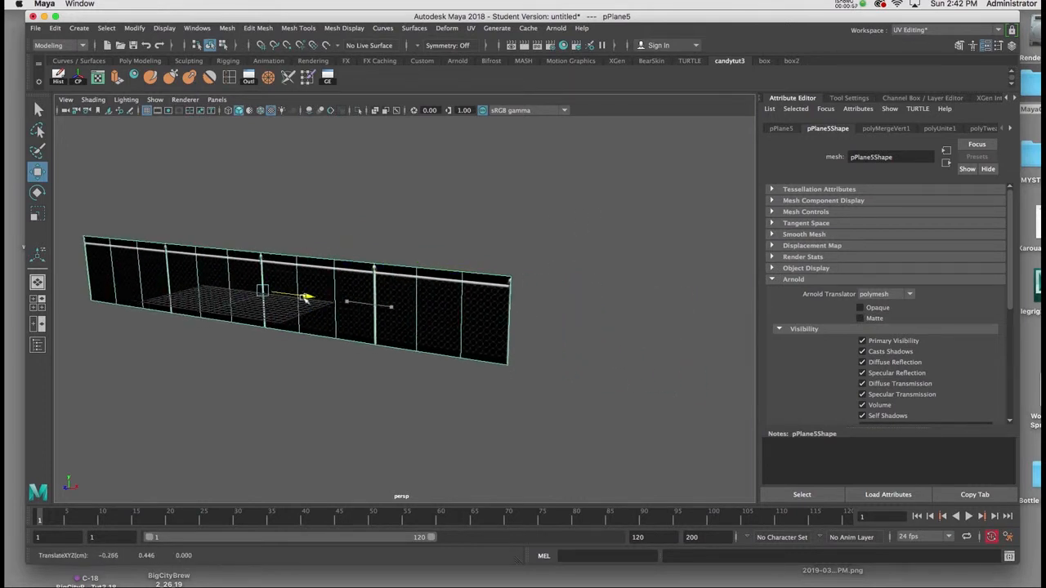
right_click_drag(411, 303, 428, 264, "alt")
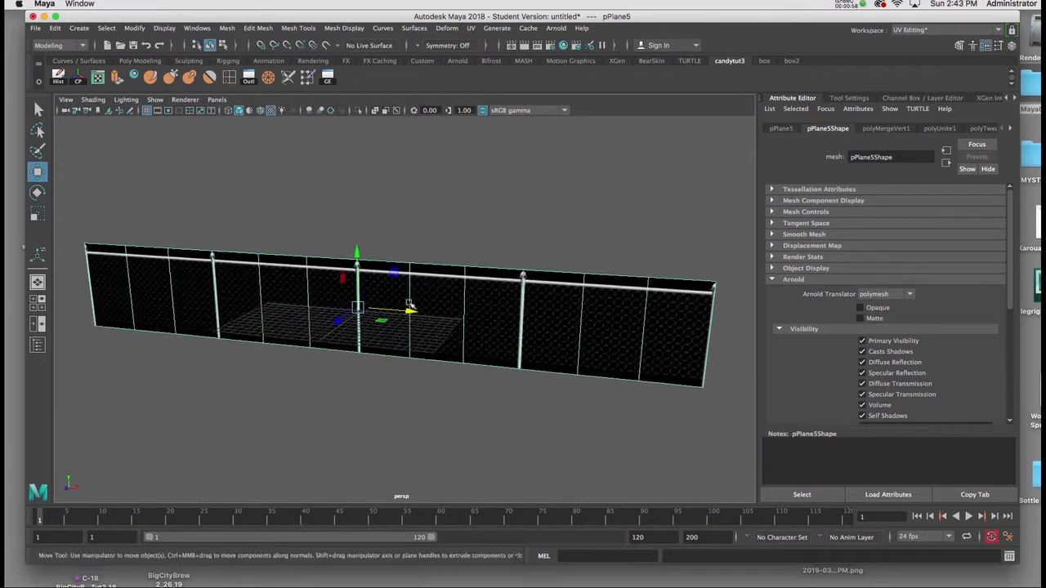
- Create a directional light and raise it above the fence near its end
key("space")
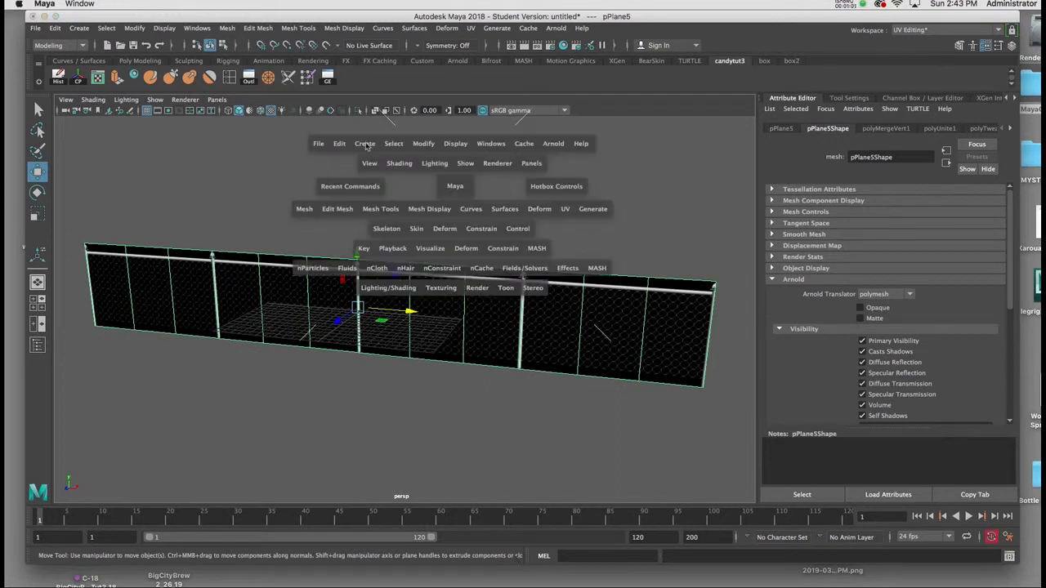
left_click(367, 146)
mouse_move(383, 220)
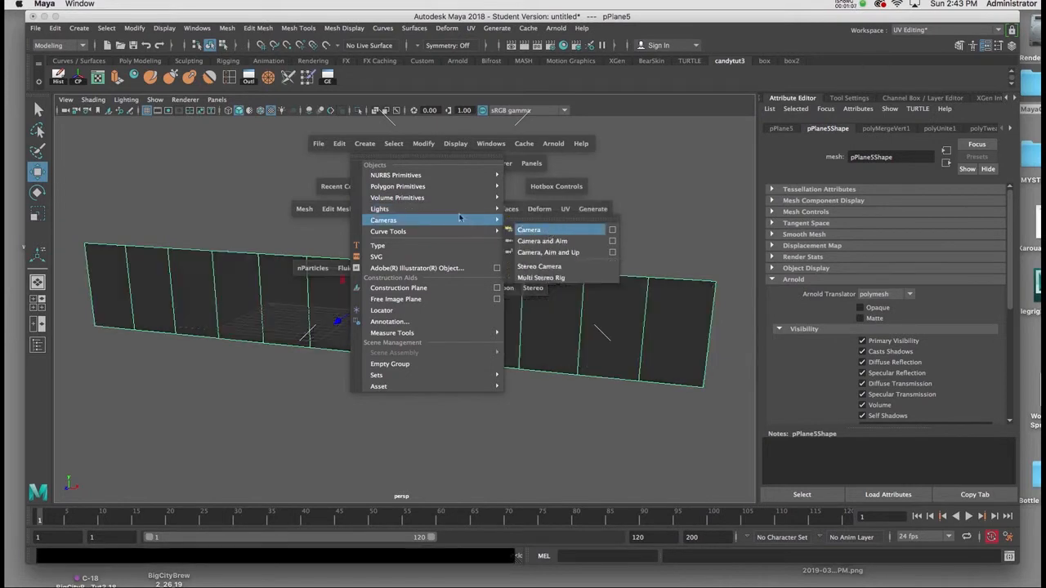
left_click(542, 230)
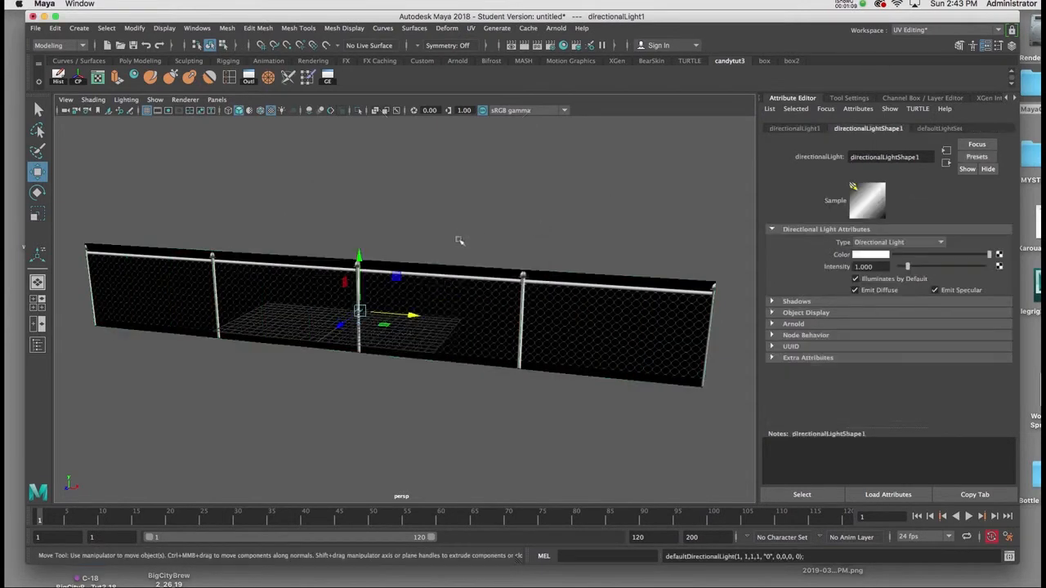
mouse_move(455, 245)
left_mouse_down("alt")
mouse_move(401, 250)
mouse_move(369, 157)
left_mouse_up("alt")
mouse_move(320, 212)
left_mouse_down()
mouse_move(161, 237)
mouse_move(226, 244)
left_mouse_up()
- Aim the light down at the floor grid using its manipulator with point snapping
key("t")
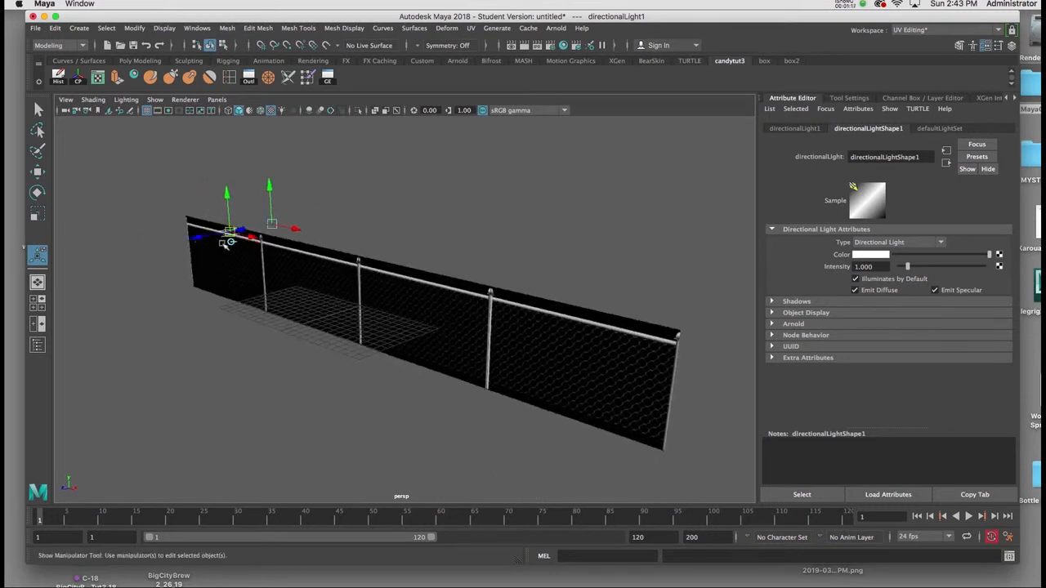
key("v")
mouse_move(274, 225)
left_mouse_down()
mouse_move(349, 300)
mouse_move(388, 299)
left_mouse_up()
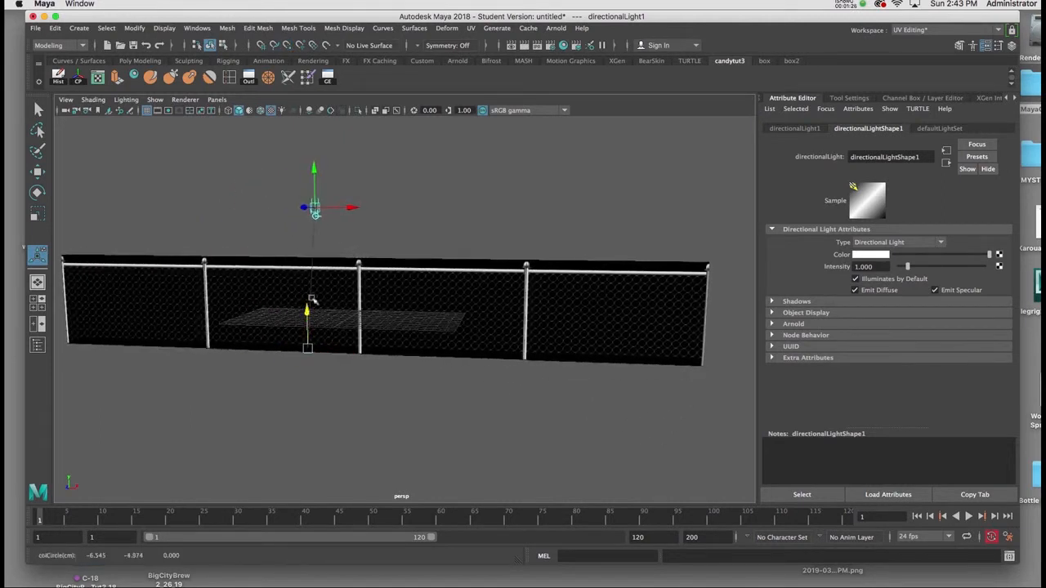
mouse_move(316, 273)
left_mouse_down("alt")
mouse_move(334, 305)
mouse_move(365, 315)
mouse_move(336, 318)
left_mouse_up("alt")
- Save the scene as fence2.ma in the NicsFence folder, accepting the student version notice
key("q")
key("ctrl+shift+s")
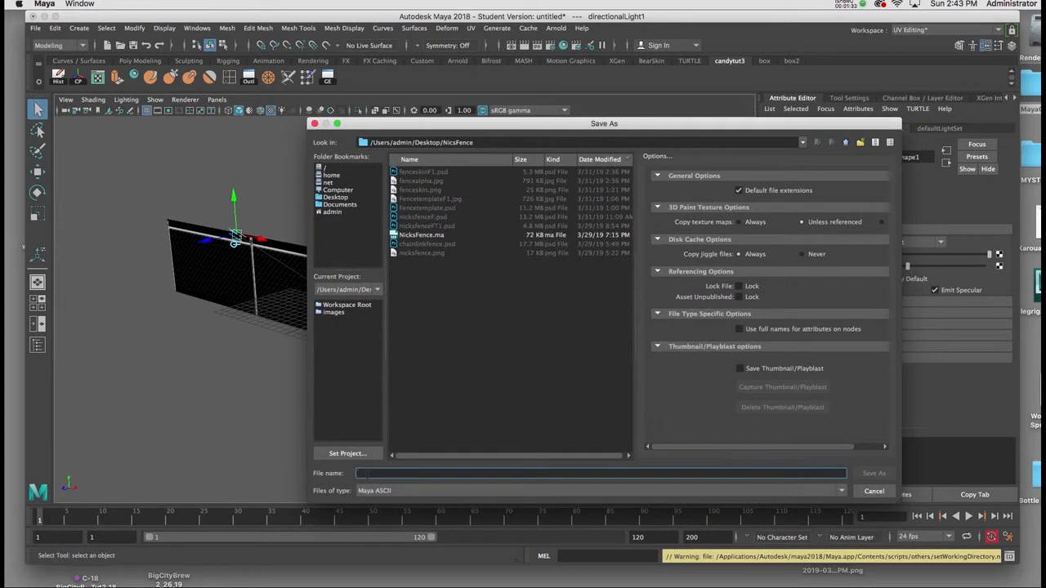
type("fenc")
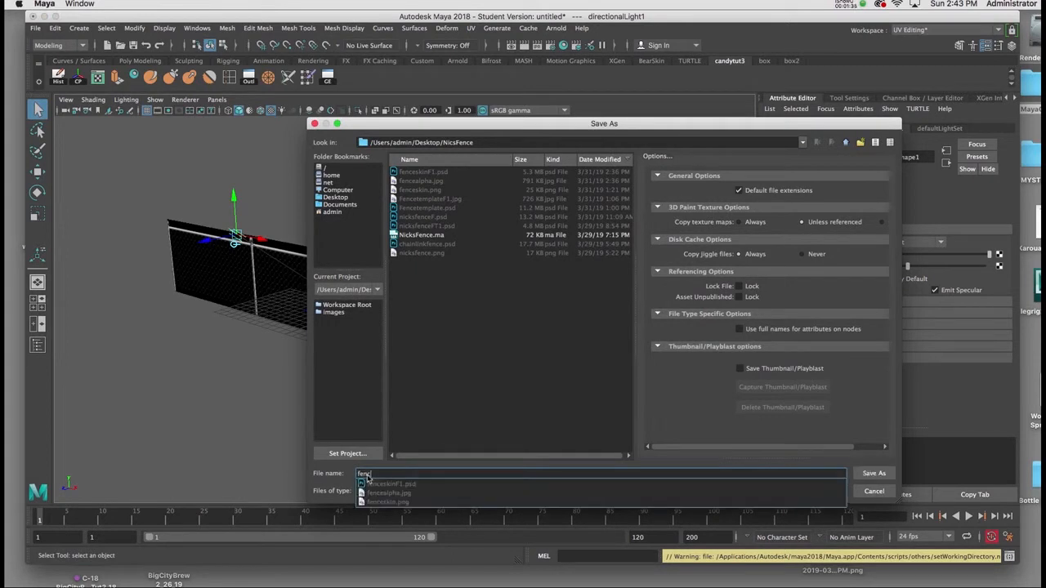
type("e2")
key("Return")
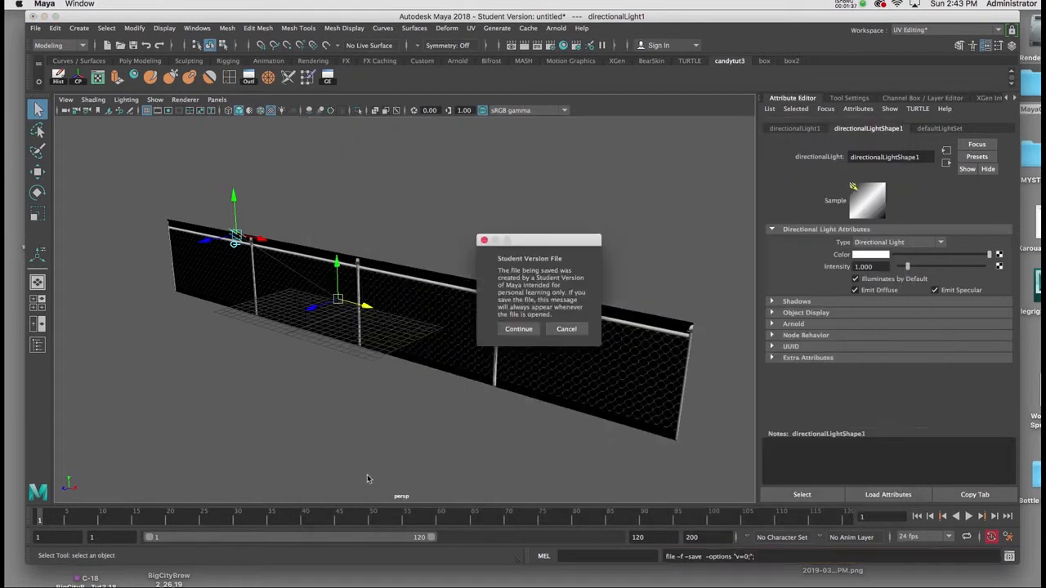
left_click(517, 330)
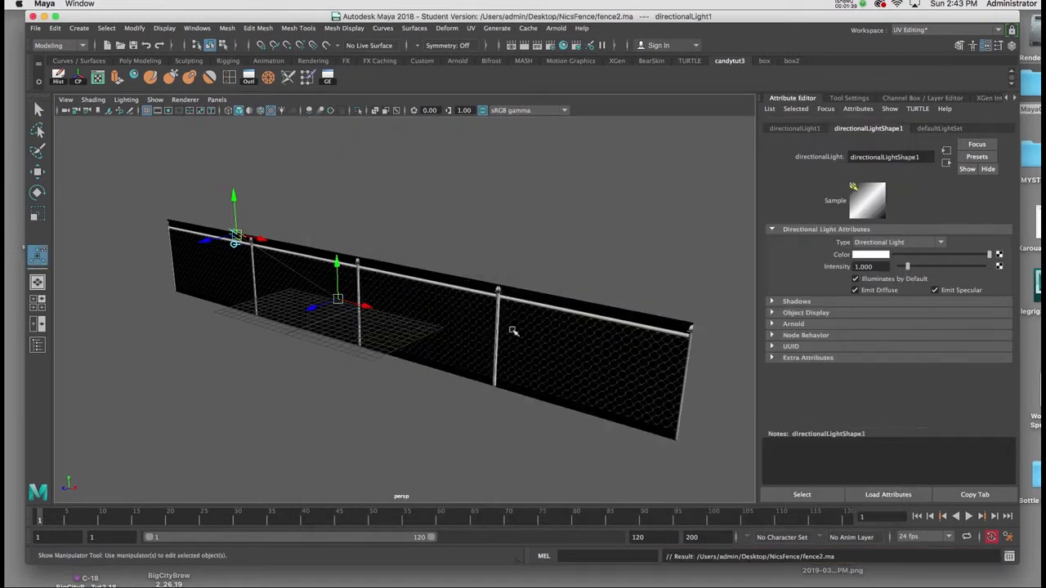
- Start an Arnold RenderView of the scene and move its window aside
left_click_drag(372, 209, 391, 213, "alt")
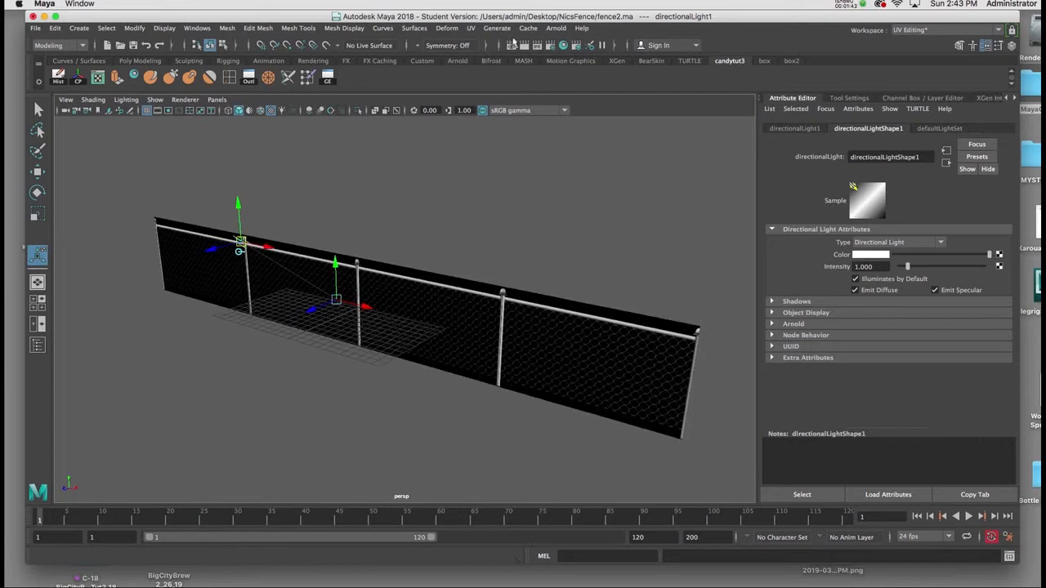
left_click(556, 29)
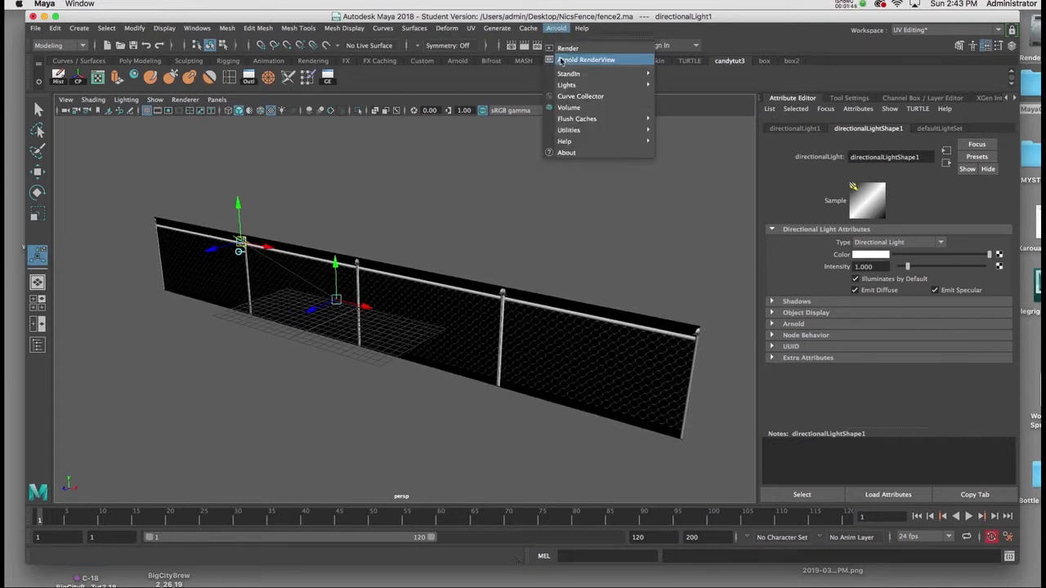
left_click(561, 61)
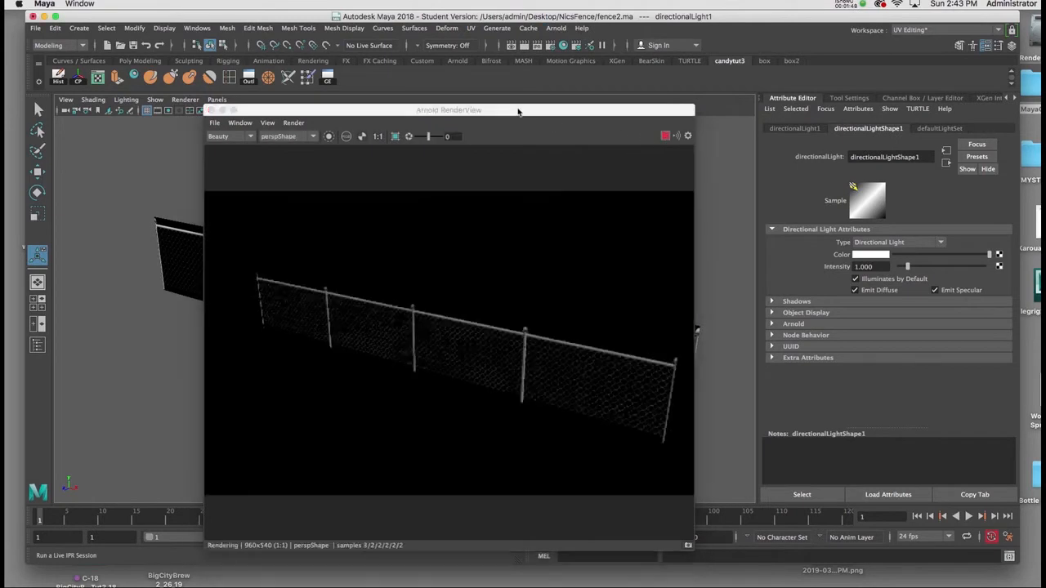
mouse_move(527, 115)
left_mouse_down()
mouse_move(580, 108)
mouse_move(616, 89)
left_mouse_up()
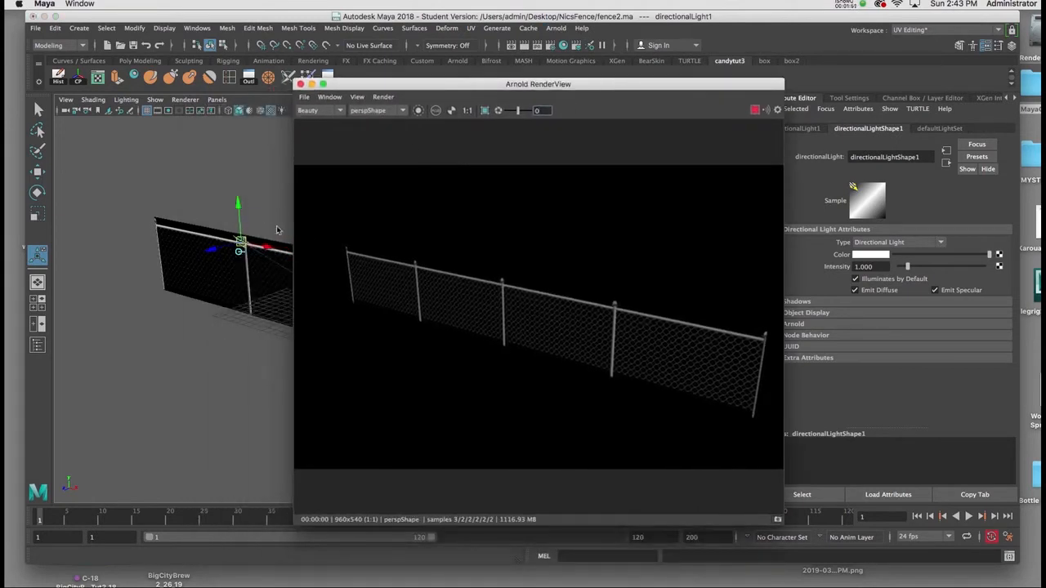
- Dolly the camera in to a lower, head-on close-up of the fence for the render
mouse_move(263, 222)
right_mouse_down("alt")
mouse_move(264, 279)
mouse_move(250, 319)
right_mouse_up("alt")
left_click_drag(250, 319, 201, 223, "alt")
key("t")
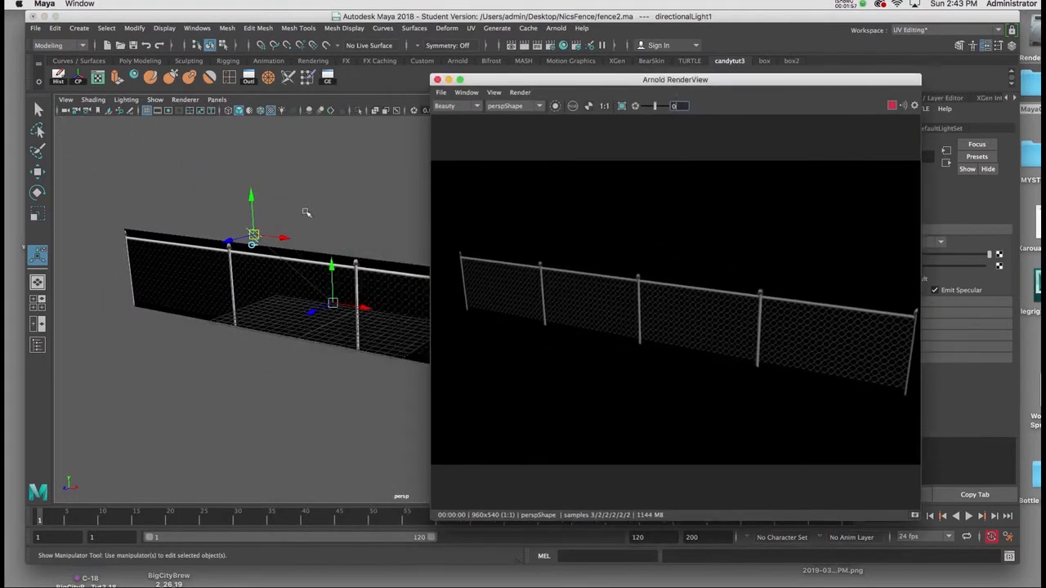
left_click_drag(296, 217, 311, 204, "alt")
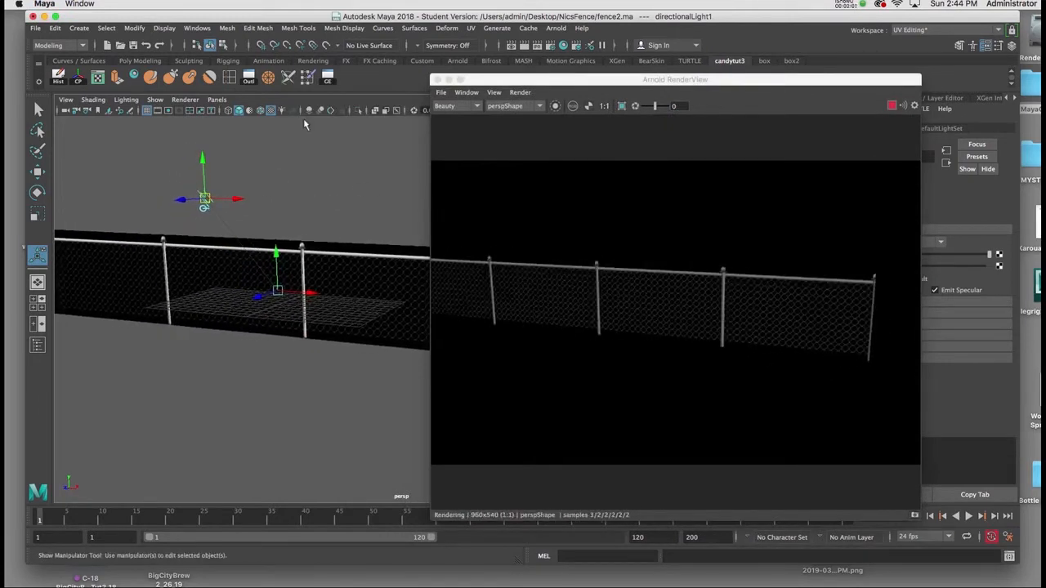
- In a maximised top view, create a polygon plane drawn across the grid as the ground
key("space")
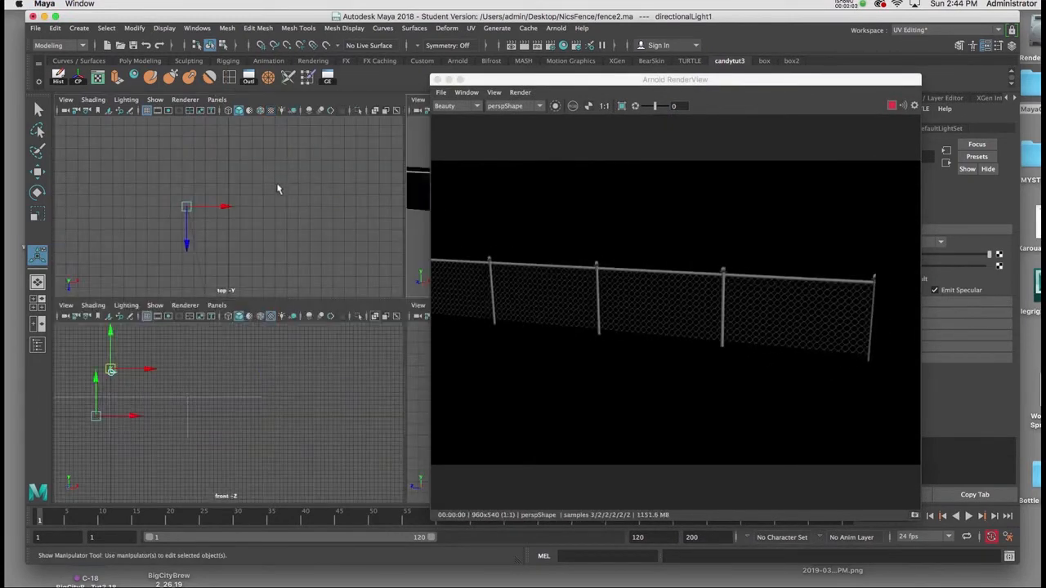
key("space")
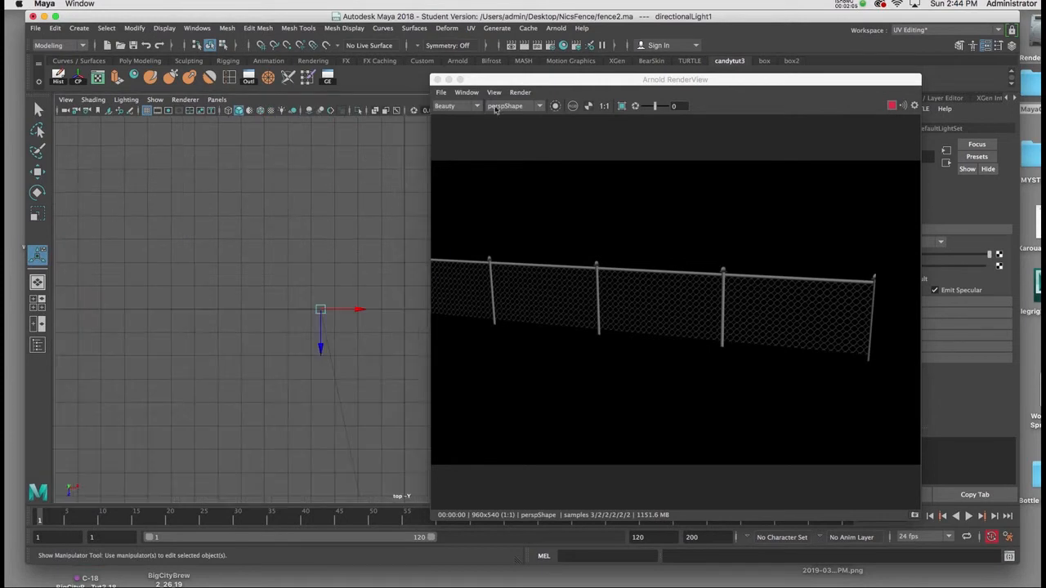
left_click_drag(515, 83, 671, 70)
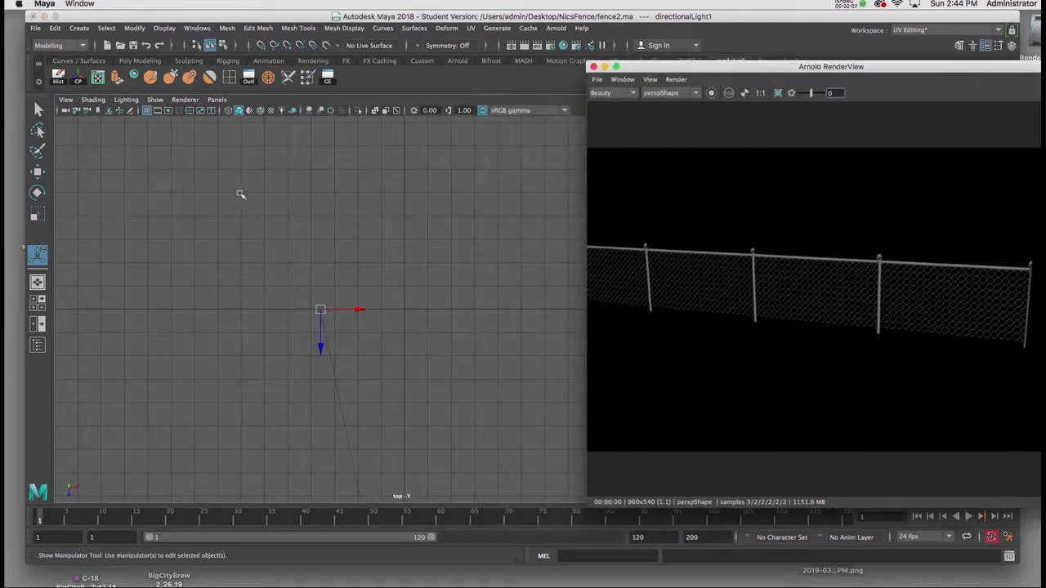
right_click(269, 198)
key("space")
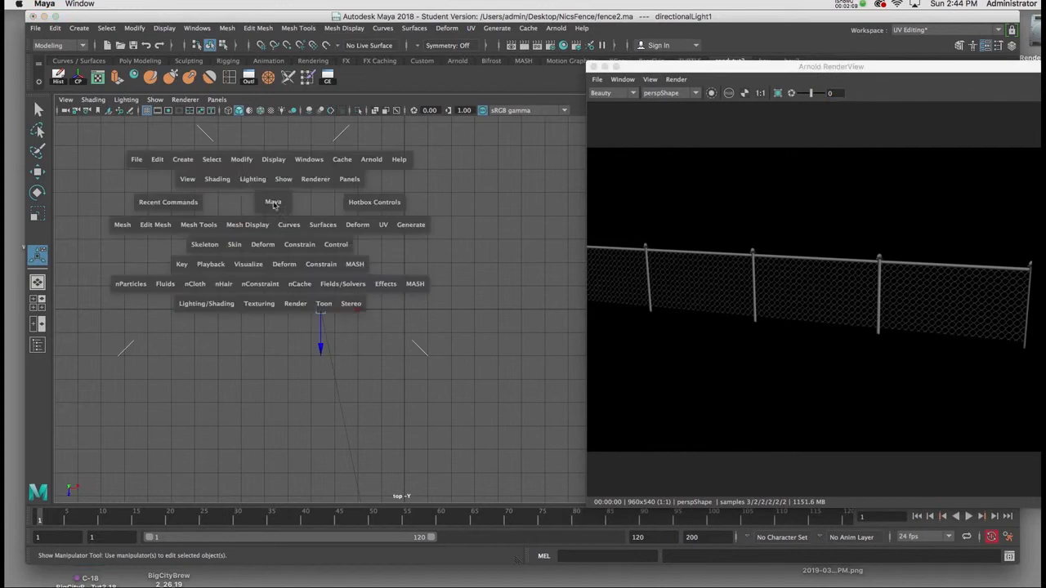
left_click(183, 158)
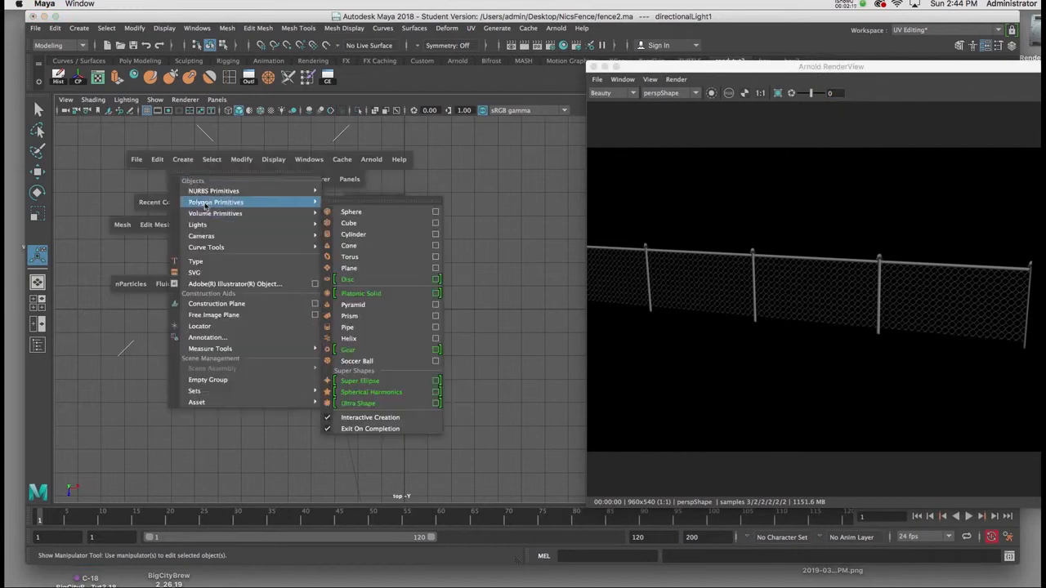
mouse_move(216, 202)
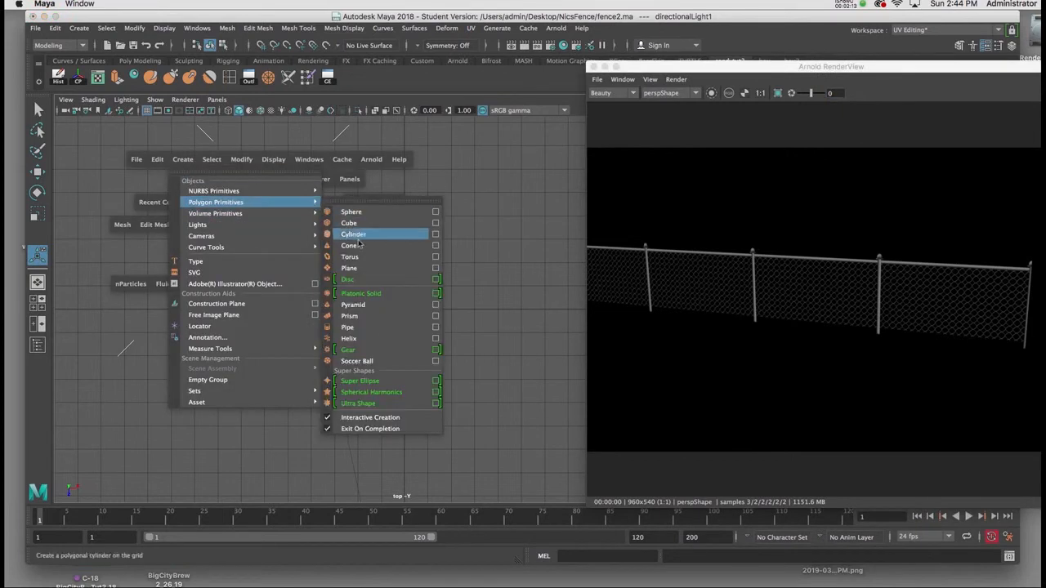
left_click(357, 268)
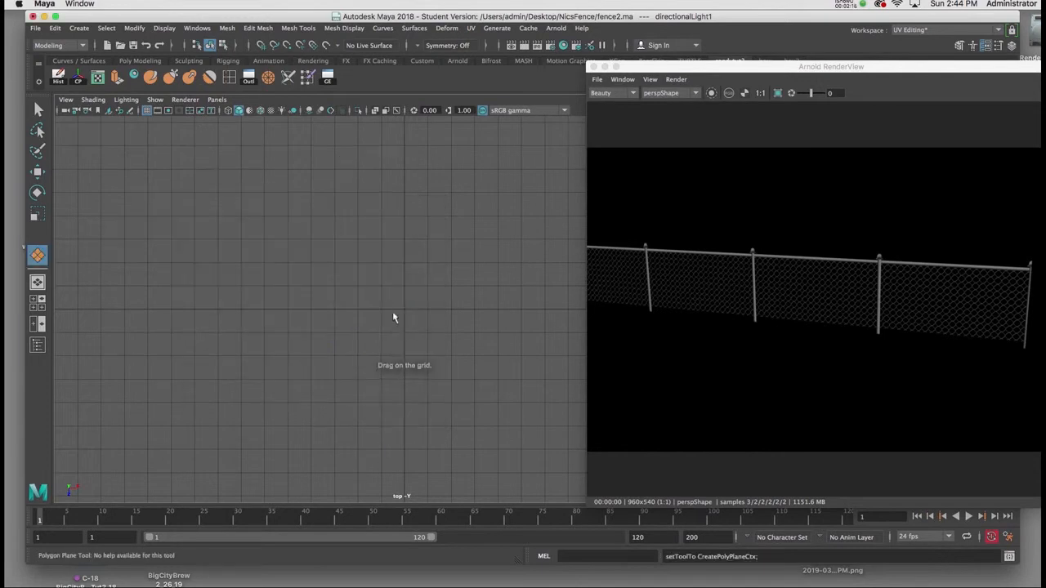
left_click_drag(290, 220, 518, 470)
left_click_drag(657, 71, 636, 71)
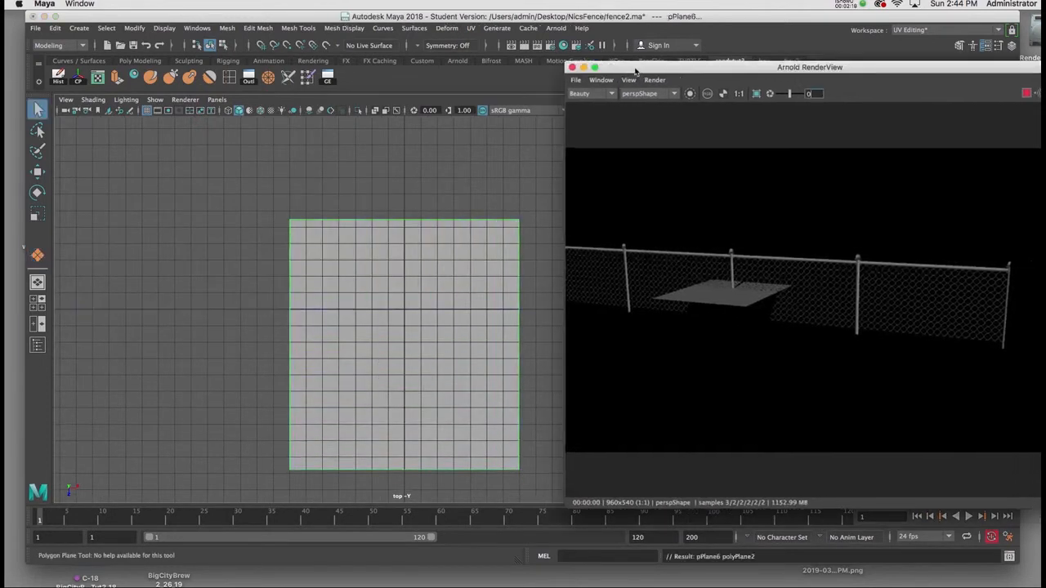
- Scale the ground plane up uniformly so it extends well under the fence
left_click(407, 346)
key("r")
left_click_drag(406, 346, 801, 299)
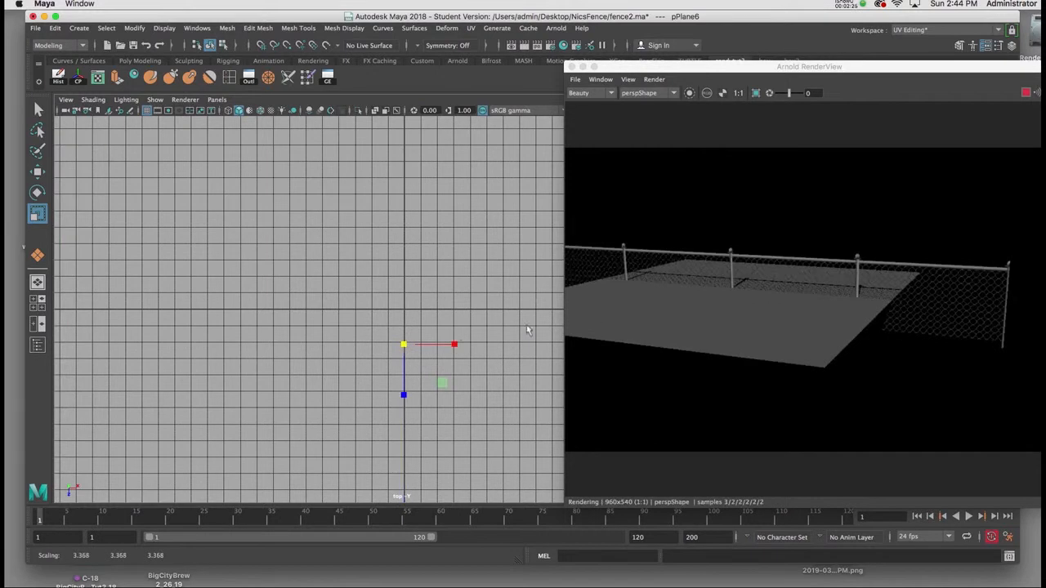
left_click_drag(402, 345, 753, 301)
left_click(755, 267)
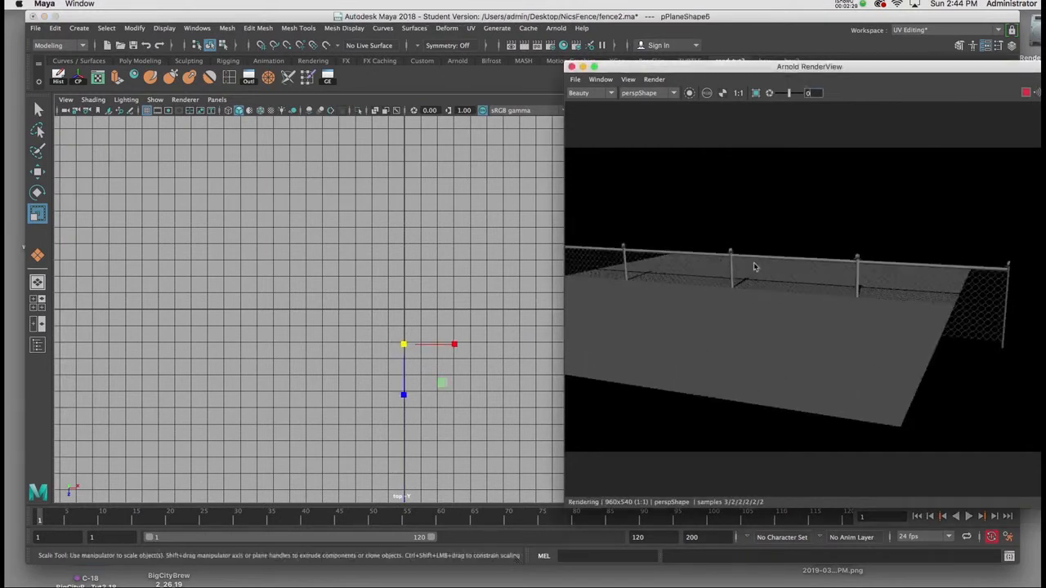
left_click_drag(745, 73, 688, 104)
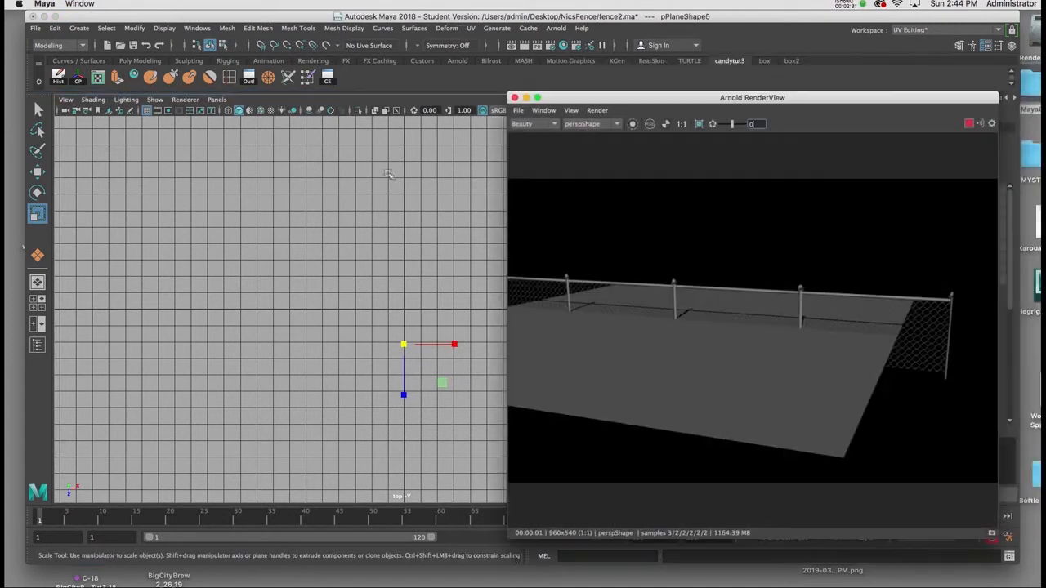
- Raise the fence in the front view so it stands on top of the ground plane
left_click(377, 196)
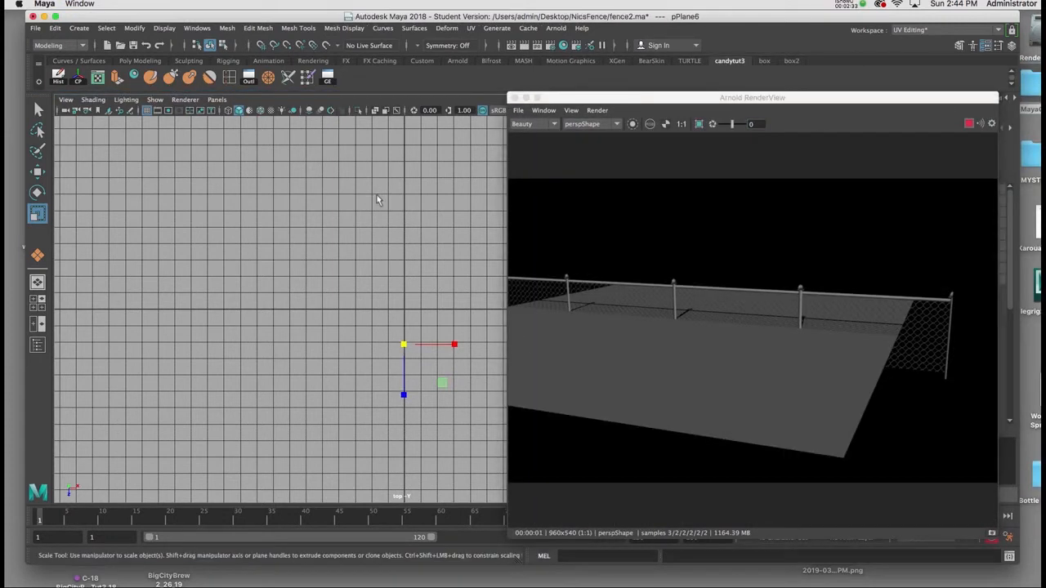
key("space")
left_click(454, 184)
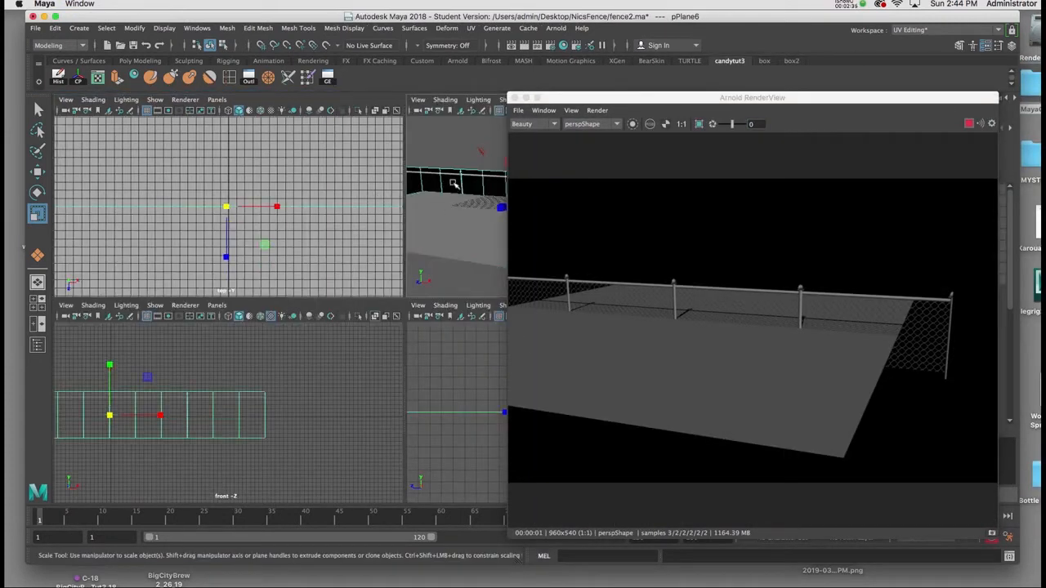
key("w")
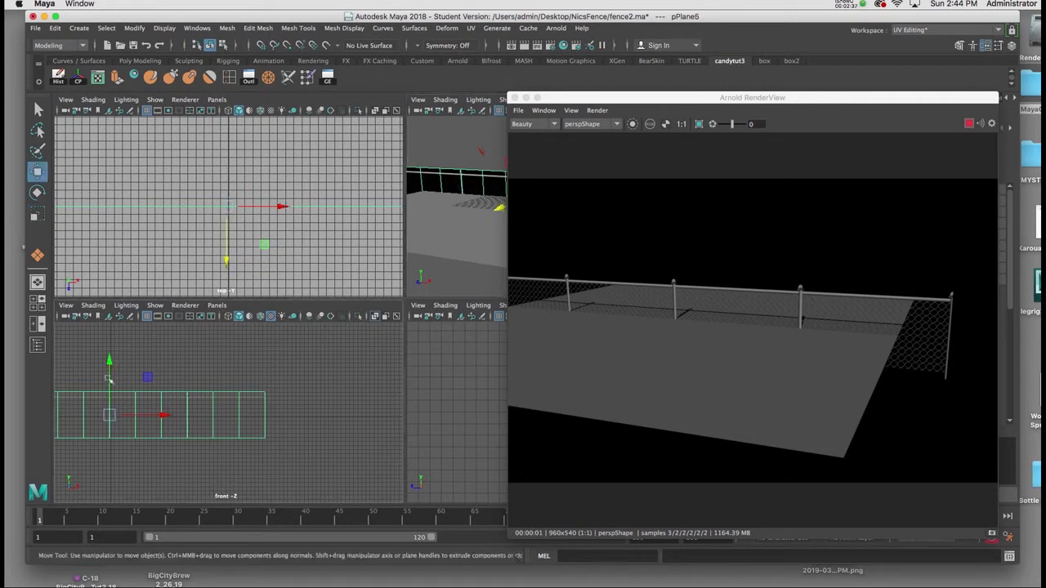
left_click_drag(110, 365, 110, 344)
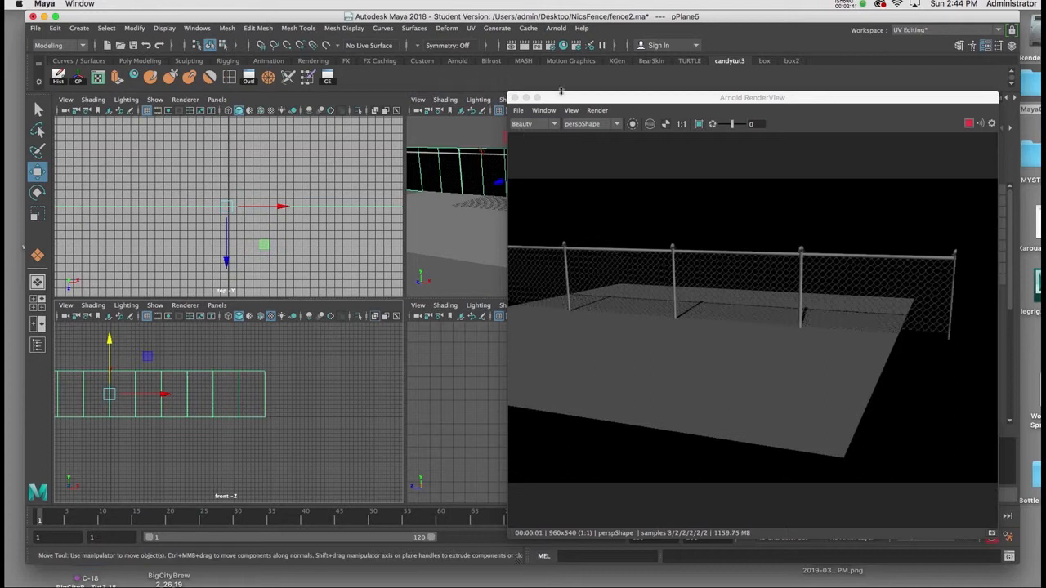
left_click_drag(568, 95, 610, 78)
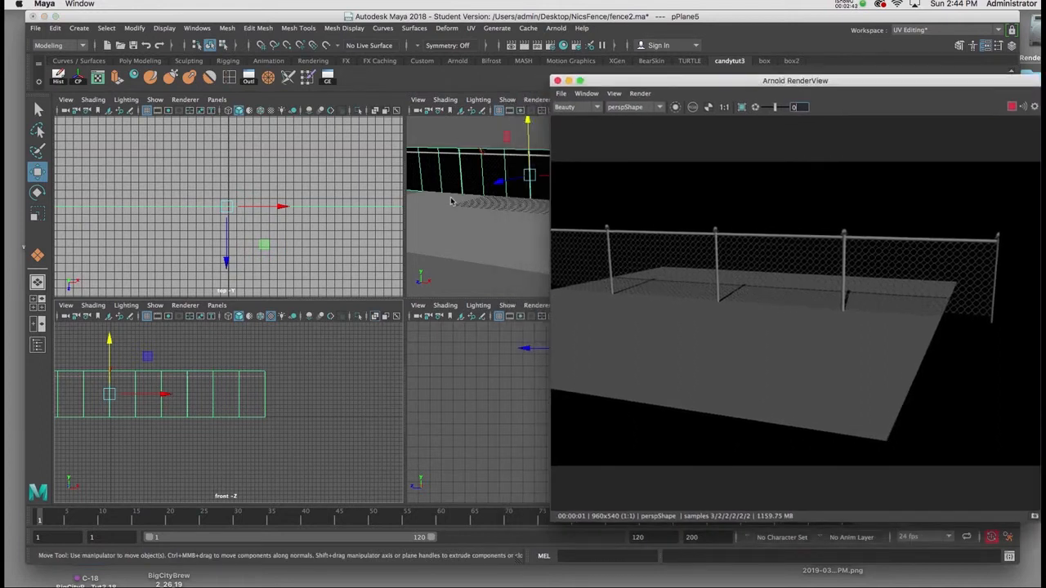
- Frame an angled perspective view so the render shows the fence casting shadows on the plane
key("space")
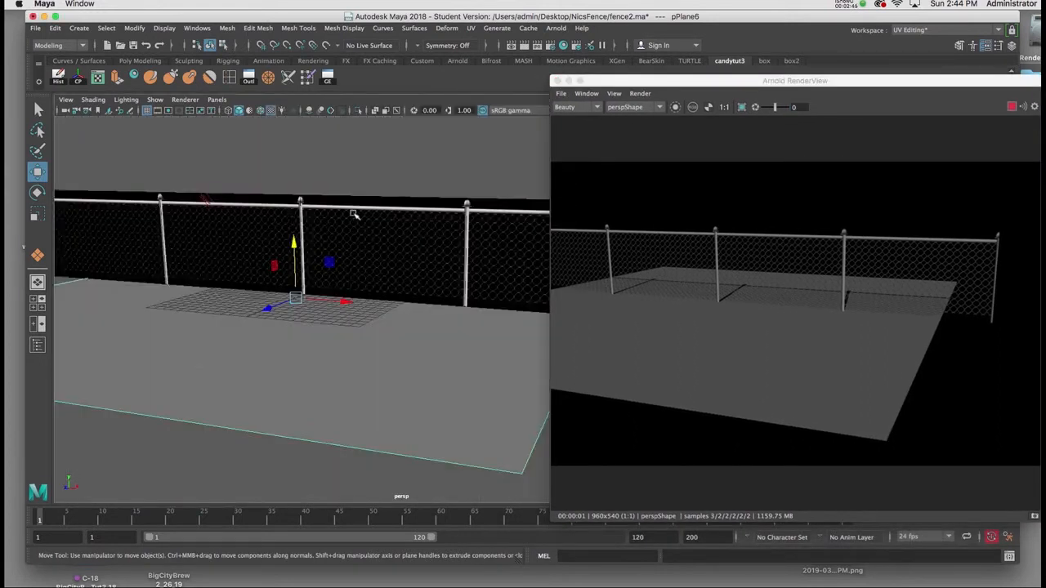
right_click_drag(355, 215, 369, 336, "alt")
left_click_drag(369, 336, 377, 311, "alt")
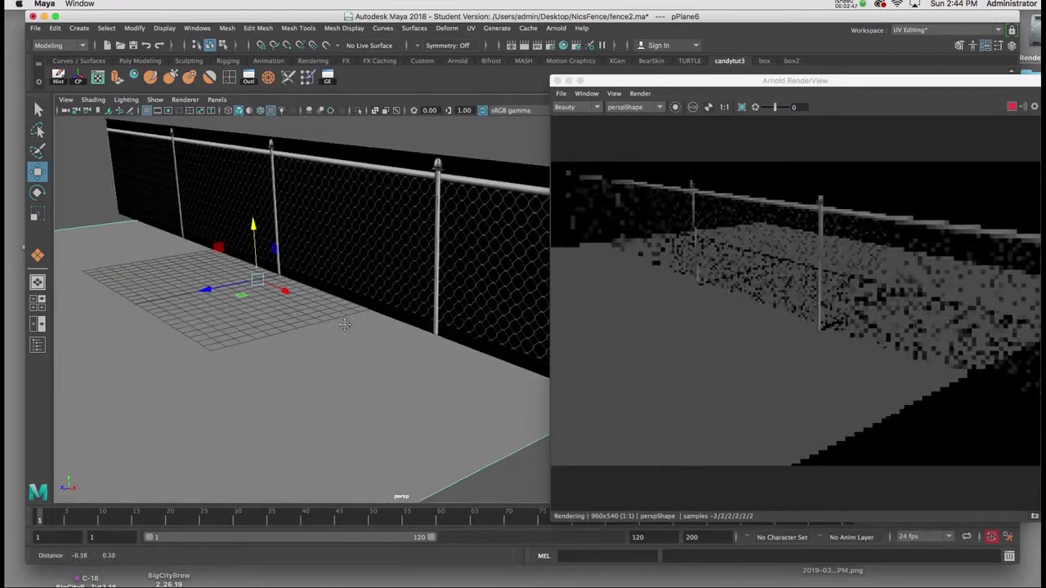
left_click_drag(663, 81, 484, 79)
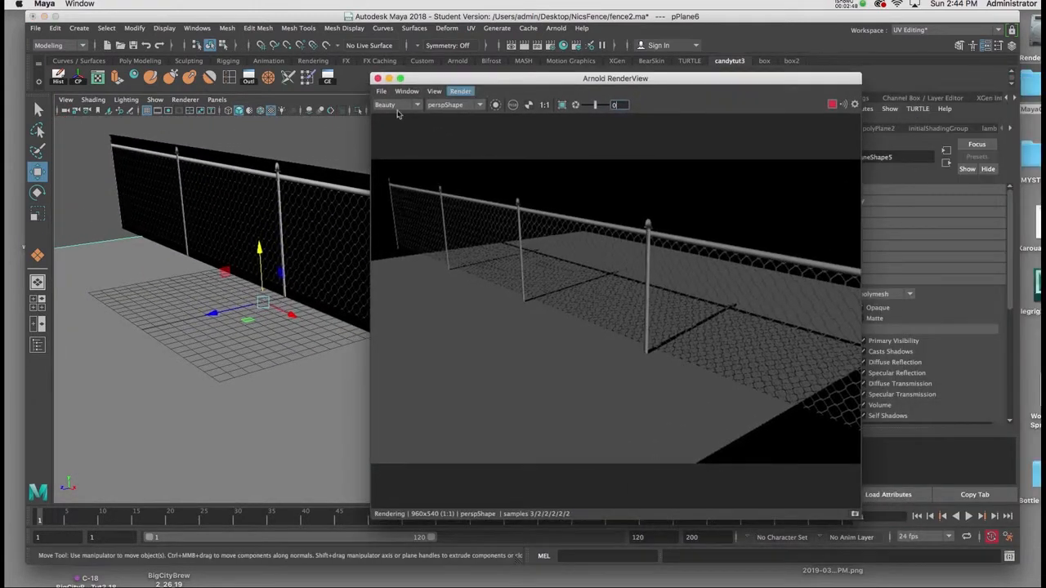
left_click_drag(314, 169, 322, 168, "alt")
left_click_drag(408, 80, 452, 73)
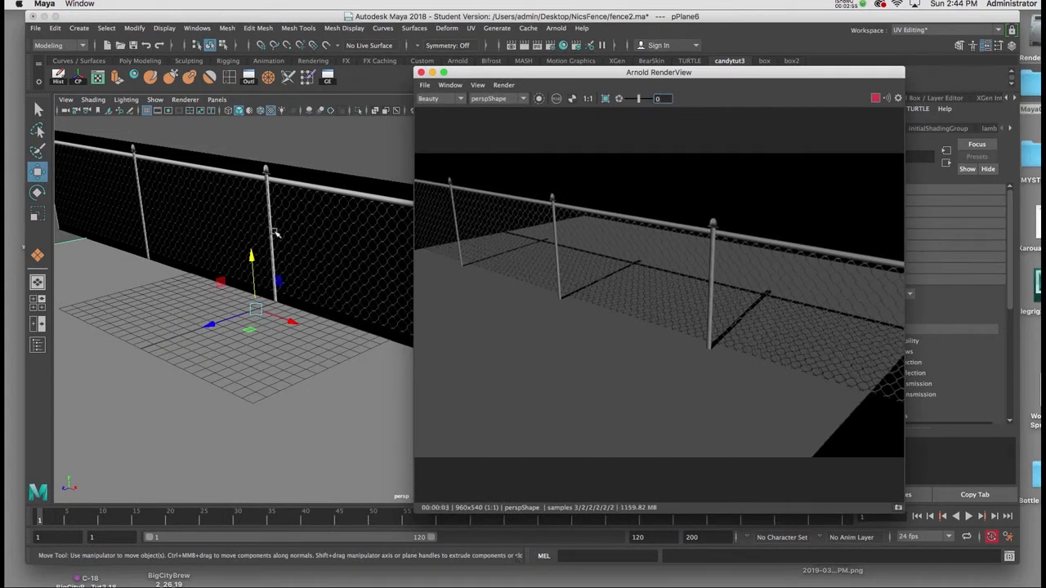
scroll(276, 235, "down", 5)
left_click_drag(278, 237, 282, 245, "alt")
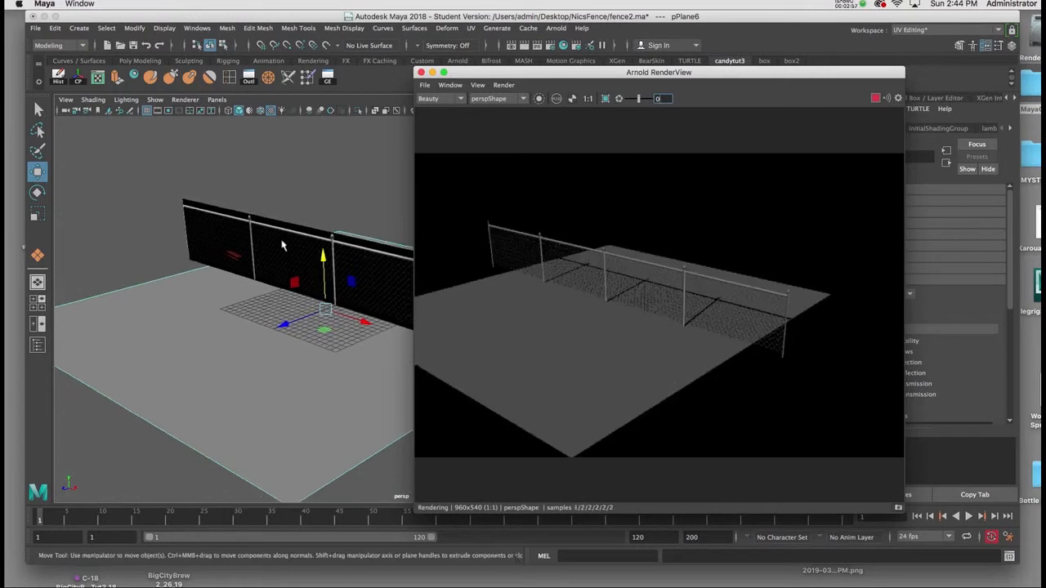
- Save the scene again with Ctrl+S, accepting the student version notice
left_click_drag(492, 72, 626, 74)
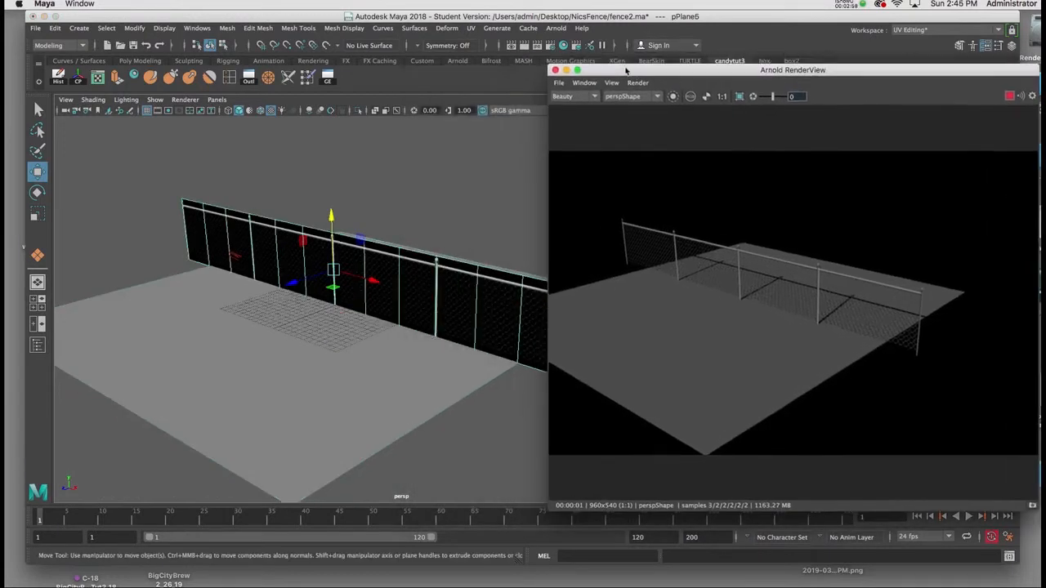
key("ctrl+s")
left_click(517, 330)
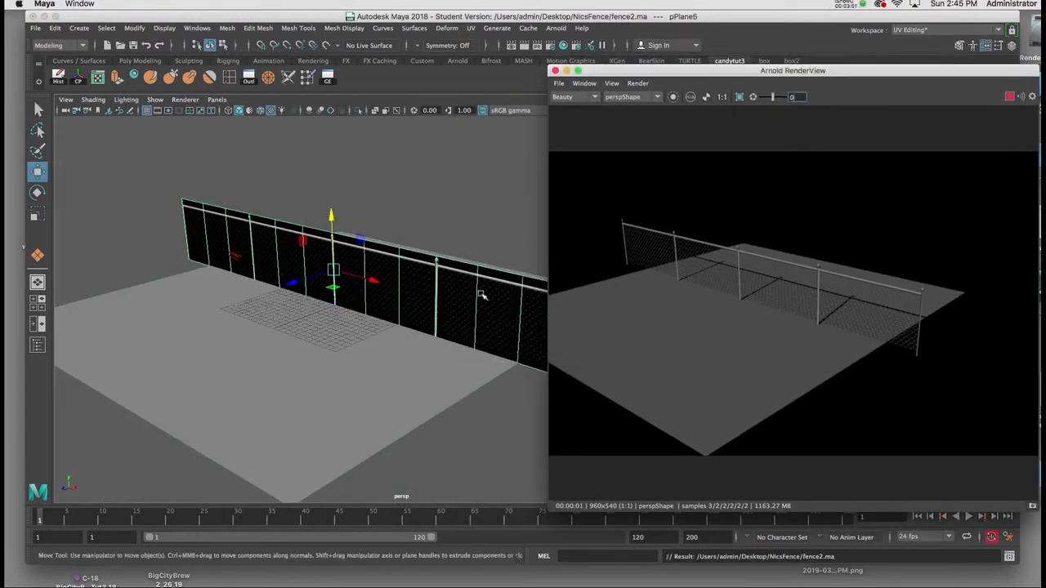
- Add a Nonlinear Bend deformer to the fence and face it ready to rotate the handle
right_click(414, 191)
key("space")
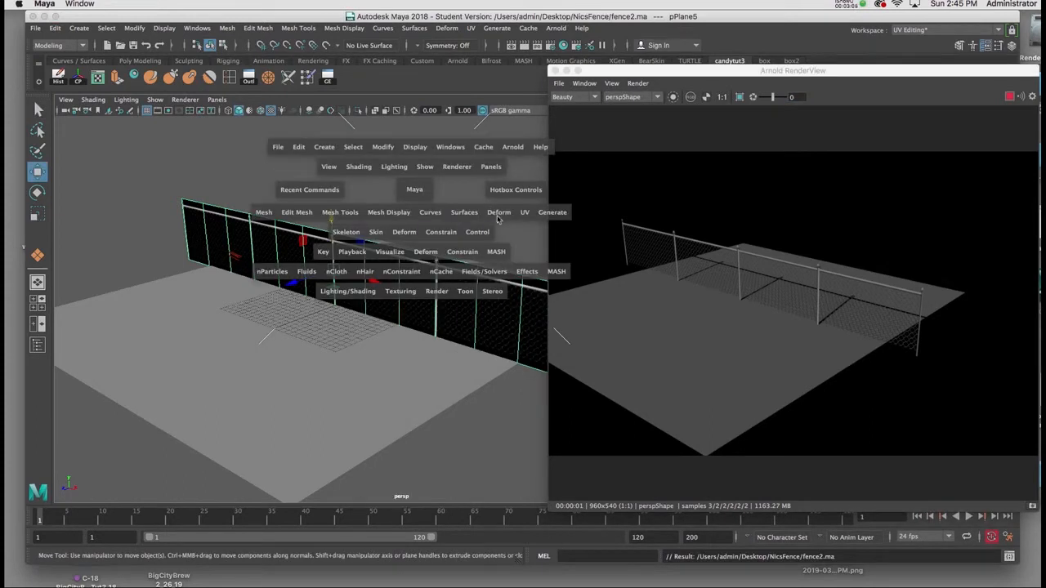
left_click(496, 214)
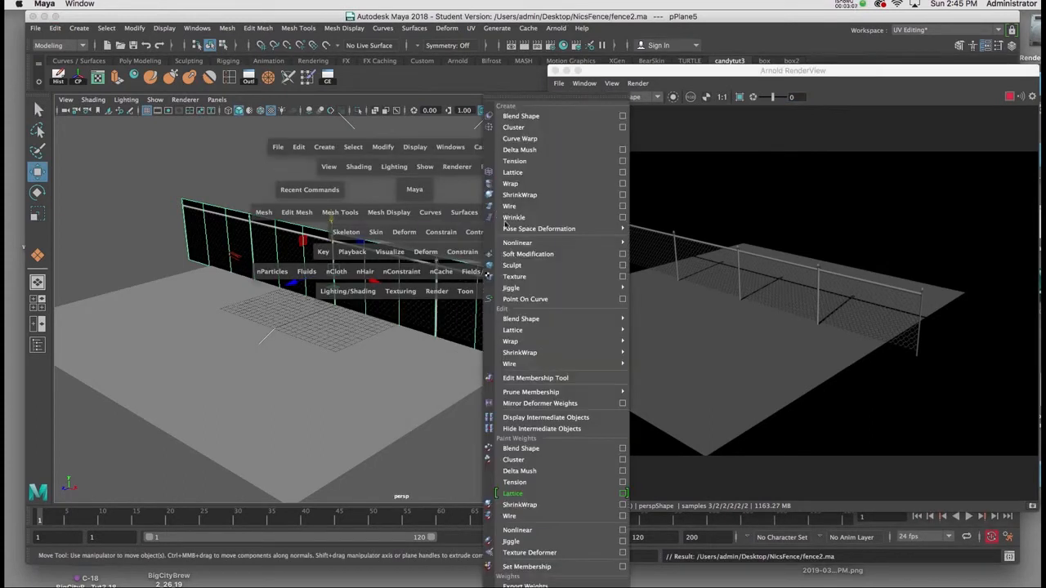
mouse_move(517, 243)
left_click(653, 252)
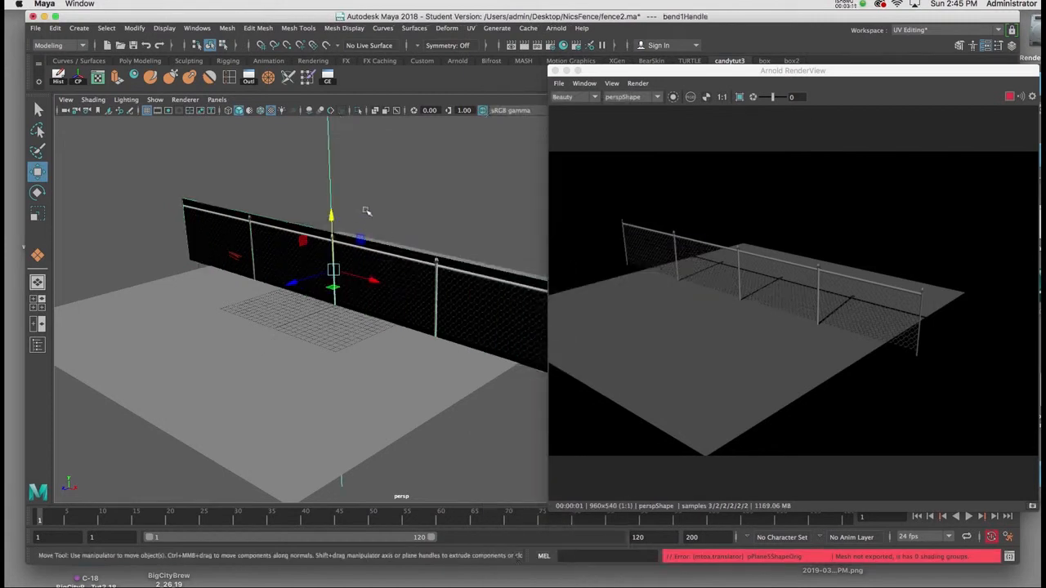
left_click_drag(367, 212, 346, 246, "alt")
mouse_move(346, 246)
right_mouse_down("alt")
mouse_move(384, 250)
mouse_move(362, 221)
mouse_move(332, 208)
right_mouse_up("alt")
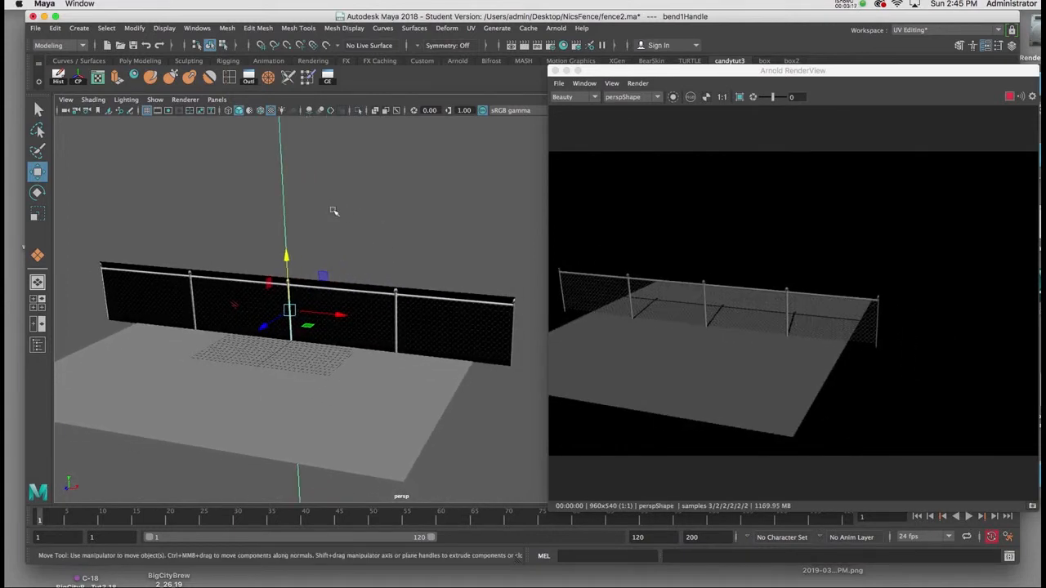
key("e")
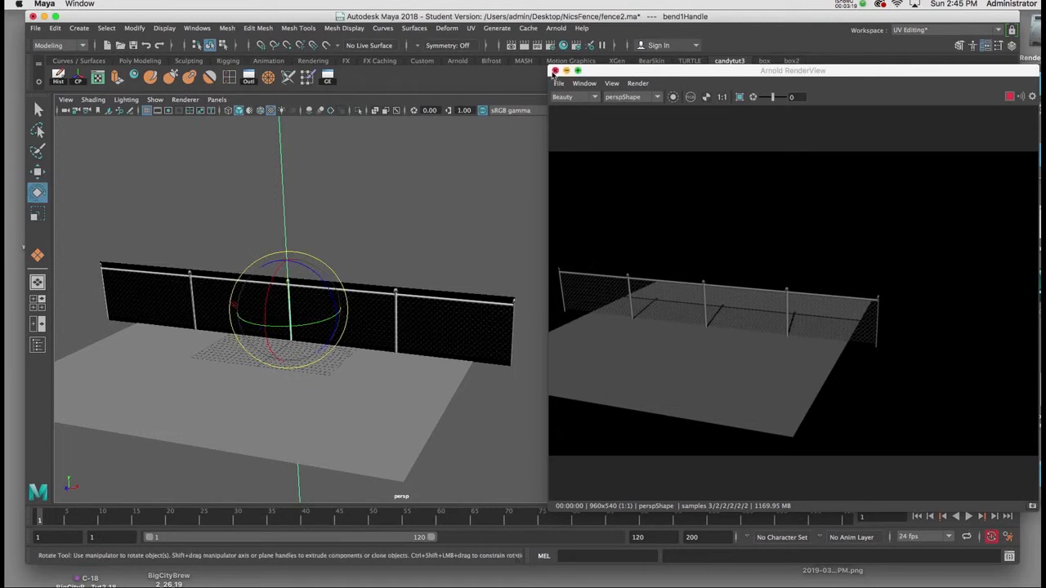
- Close RenderView and set the bend handle's Rotate Z to exactly -90 in the Channel Box
left_click(555, 72)
mouse_move(304, 265)
left_mouse_down()
mouse_move(326, 290)
mouse_move(333, 333)
left_mouse_up()
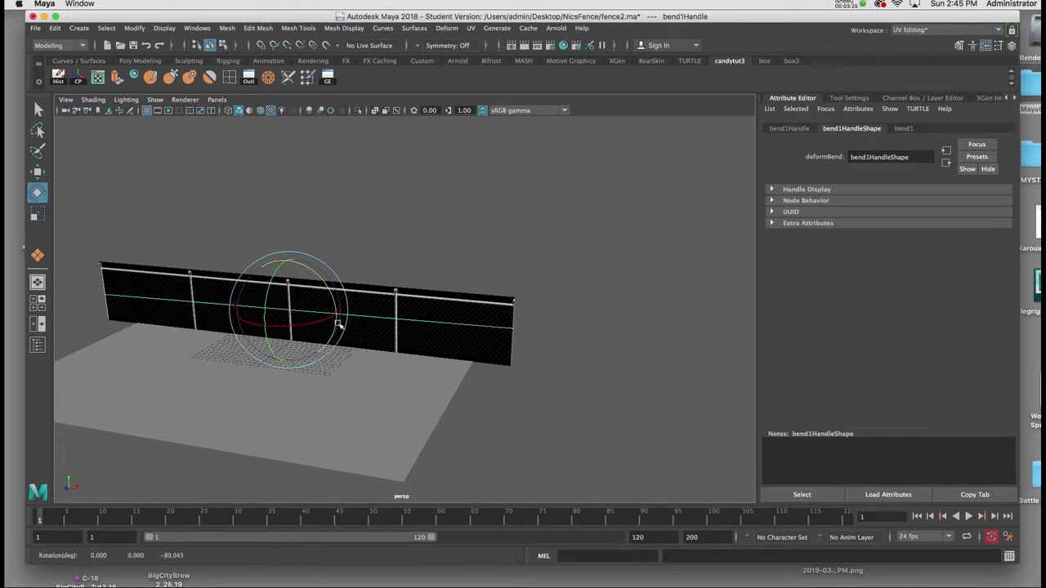
key("ctrl+a")
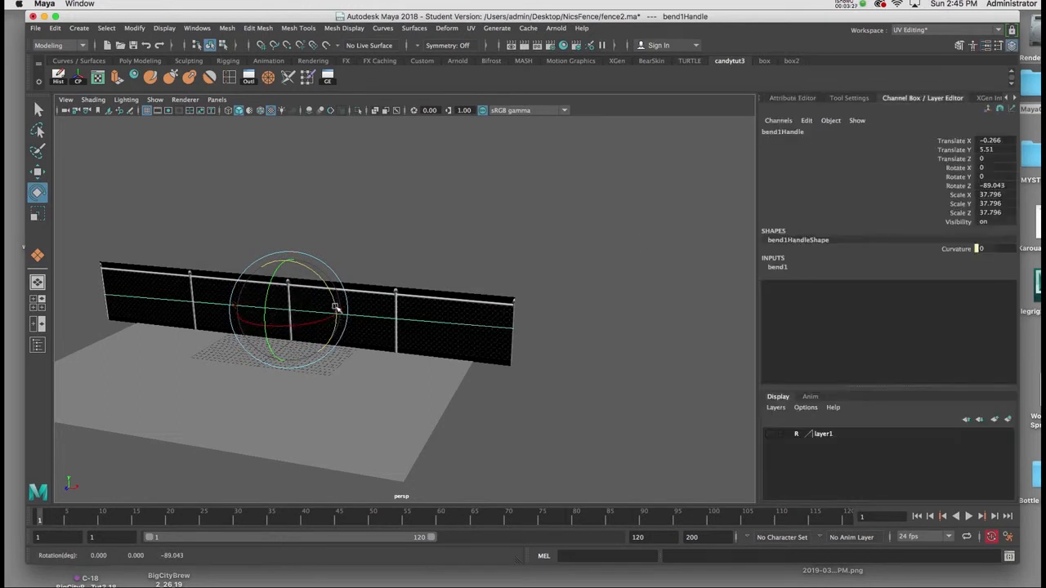
left_click_drag(338, 303, 335, 303)
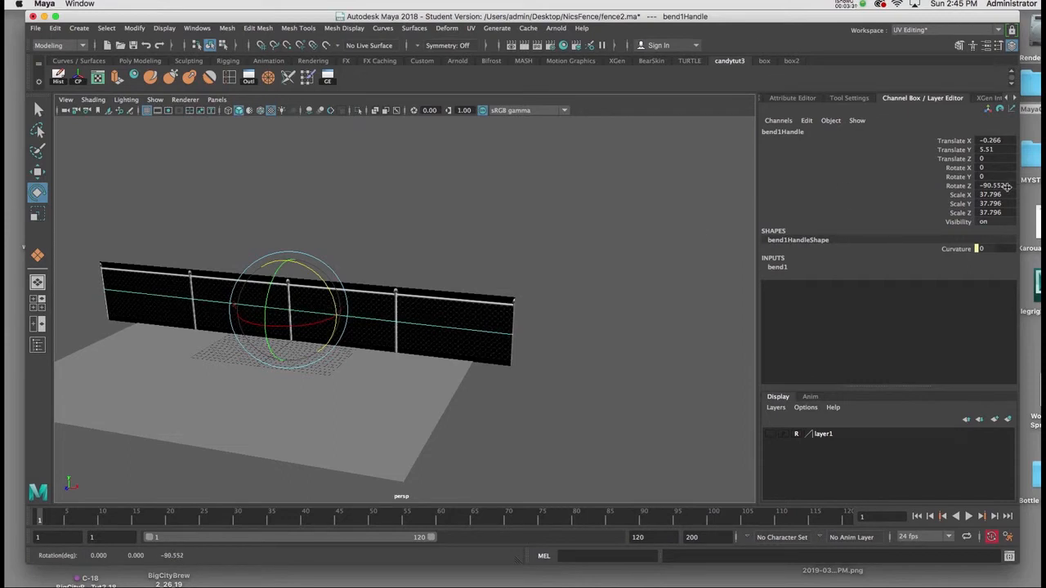
type("-90.")
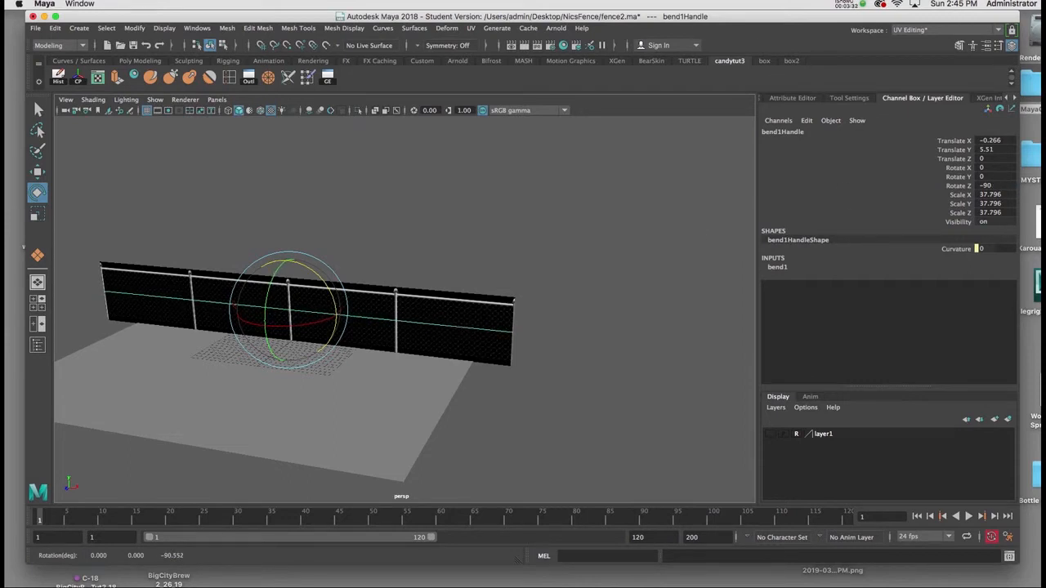
left_click(1000, 186)
key("Return")
scroll(448, 404, "up", 3)
scroll(553, 318, "up", 3)
- Raise the bend Curvature with the manipulator so the fence arches, checking in wireframe and shaded display
key("t")
scroll(550, 316, "down", 2)
key("4")
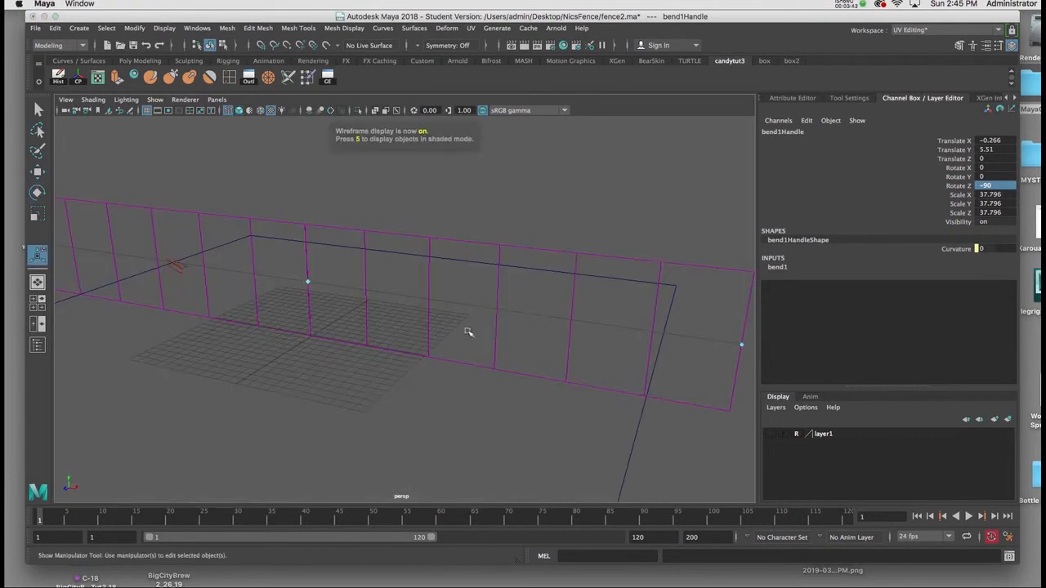
scroll(462, 329, "down", 1)
scroll(442, 317, "down", 1)
scroll(425, 304, "down", 1)
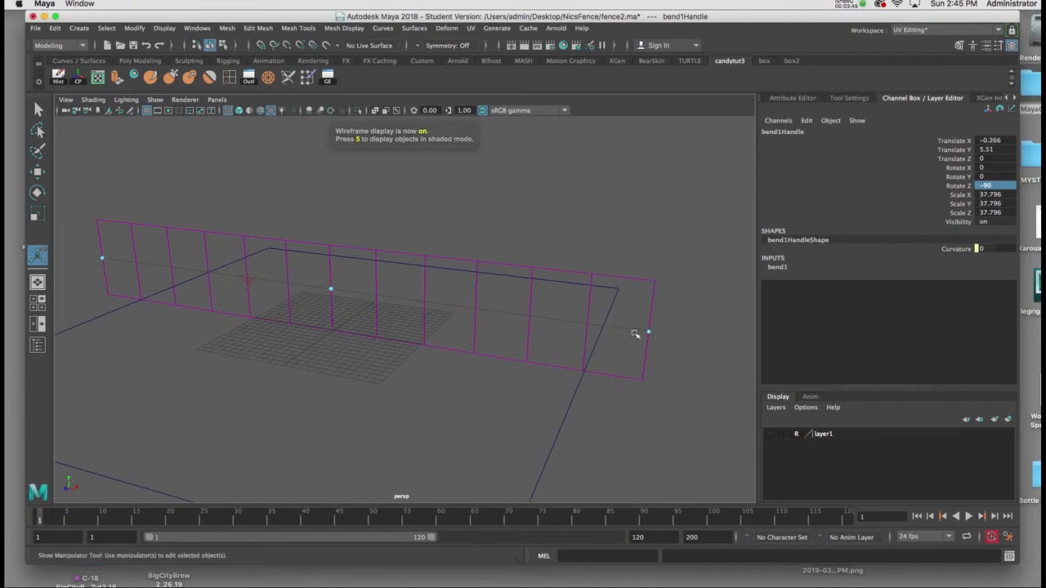
scroll(250, 286, "up", 1)
scroll(251, 290, "up", 1)
mouse_move(252, 291)
left_mouse_down("alt")
mouse_move(346, 357)
mouse_move(358, 381)
mouse_move(406, 303)
mouse_move(381, 327)
mouse_move(374, 305)
mouse_move(303, 311)
left_mouse_up("alt")
scroll(384, 345, "up", 1)
scroll(361, 304, "up", 1)
key("5")
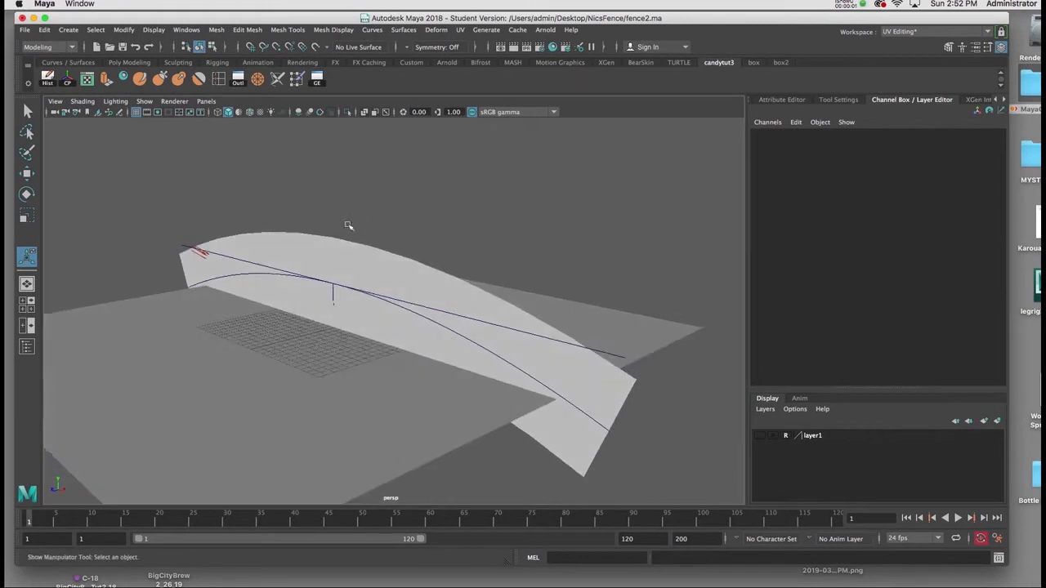
- Rotate bend1Handle to Rotate Y -90 so the fence curves sideways along its length
right_click_drag(347, 225, 367, 291, "alt")
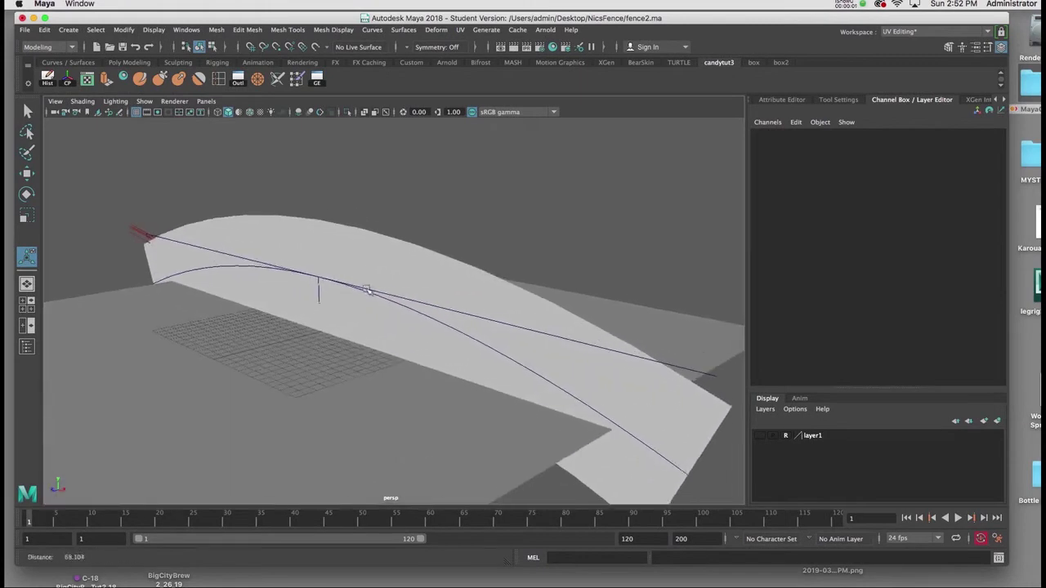
left_click(698, 374)
left_click_drag(455, 313, 423, 310, "alt")
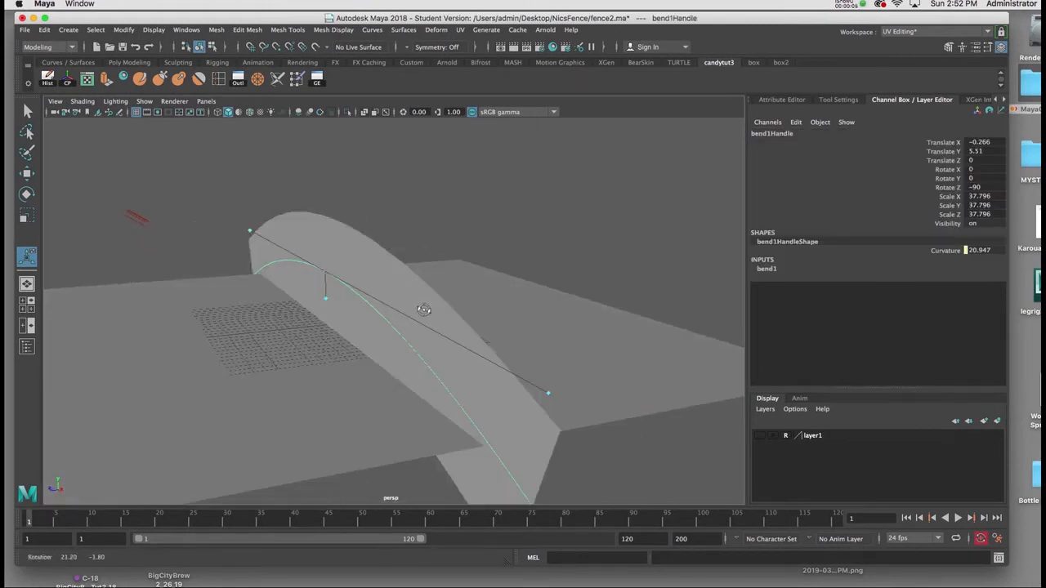
key("e")
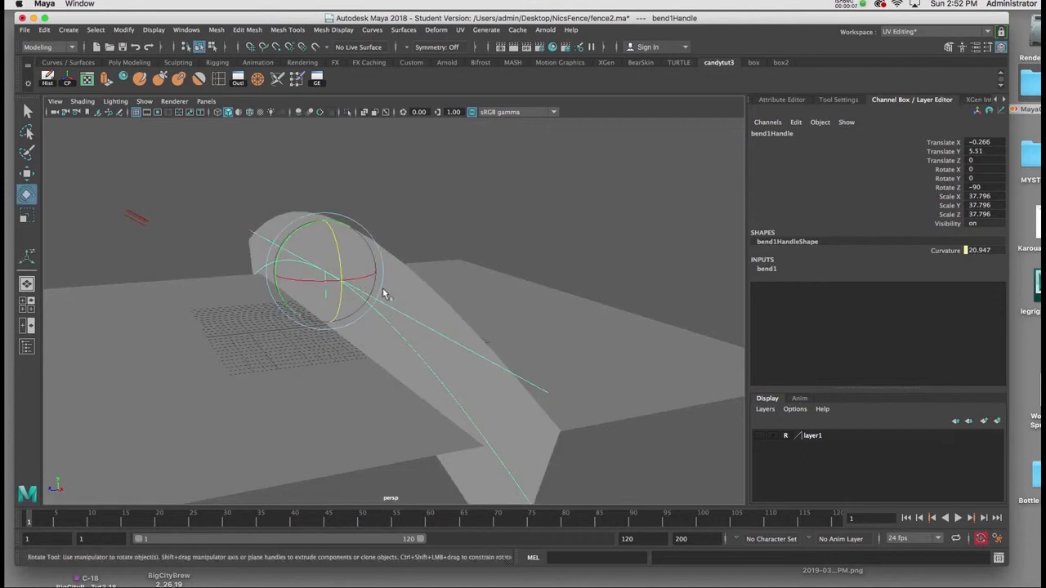
mouse_move(279, 256)
left_mouse_down()
mouse_move(334, 237)
mouse_move(517, 249)
left_mouse_up()
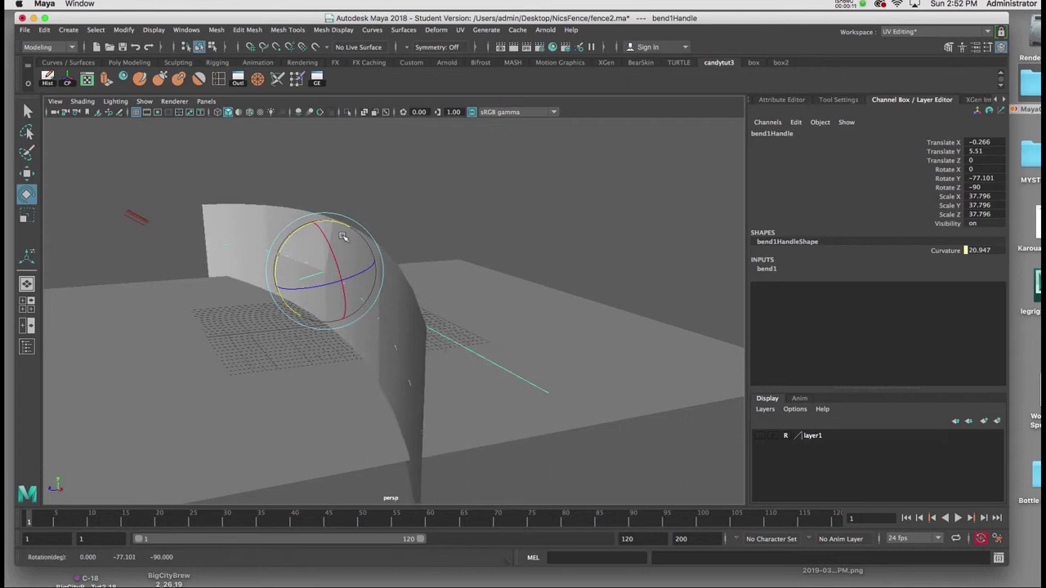
double_click(999, 178)
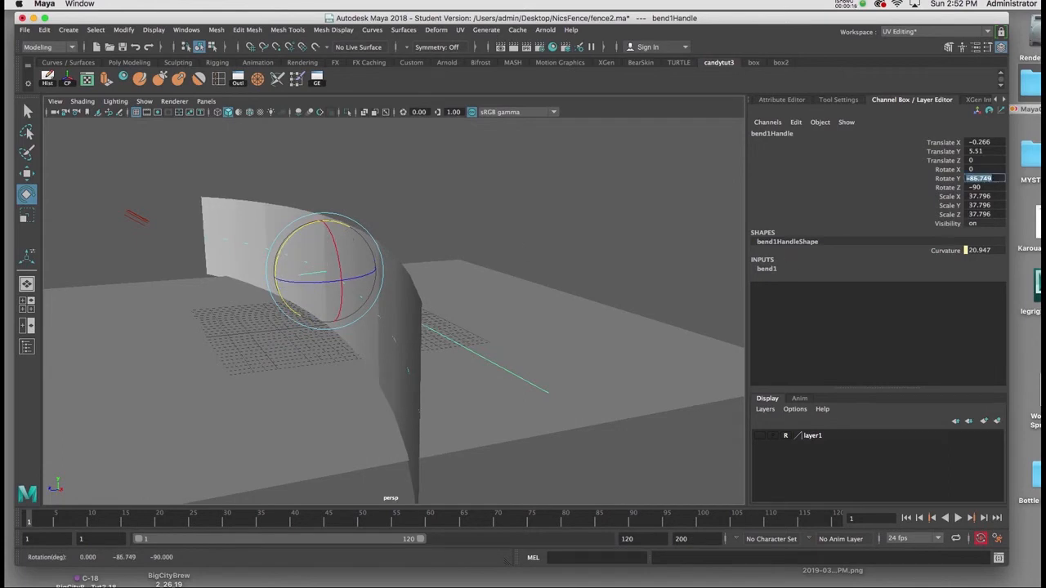
type("-90")
key("Return")
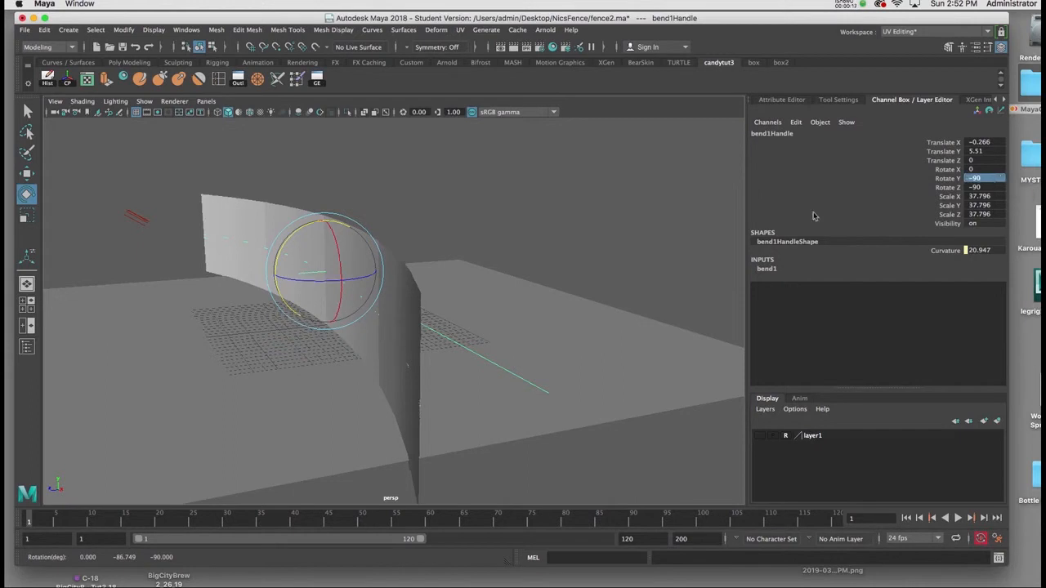
- Show the curved fence with its chain-link texture in textured display mode
left_click_drag(630, 233, 674, 240, "alt")
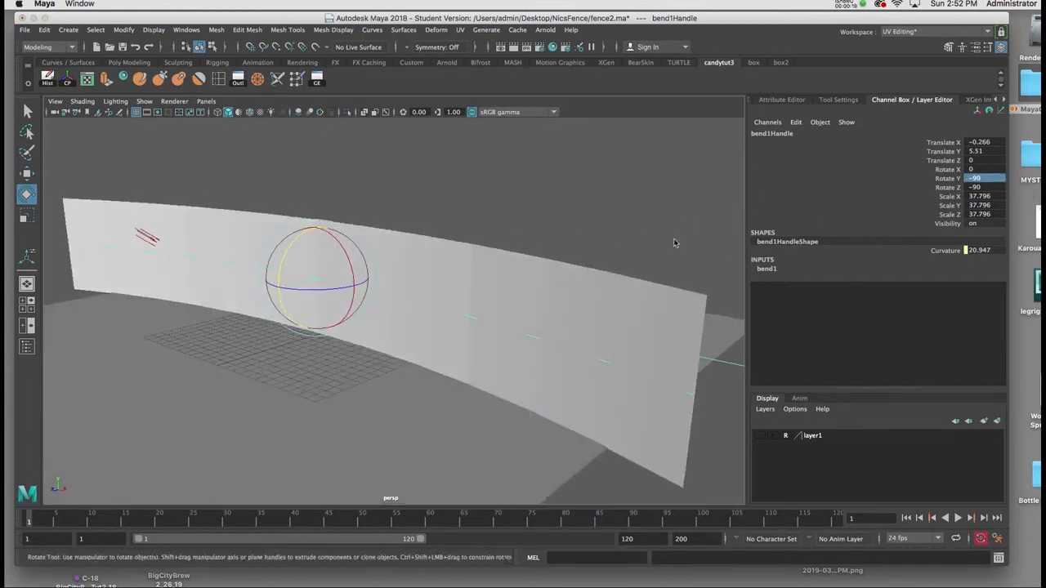
key("6")
mouse_move(593, 248)
left_mouse_down("alt")
mouse_move(612, 205)
mouse_move(593, 215)
left_mouse_up("alt")
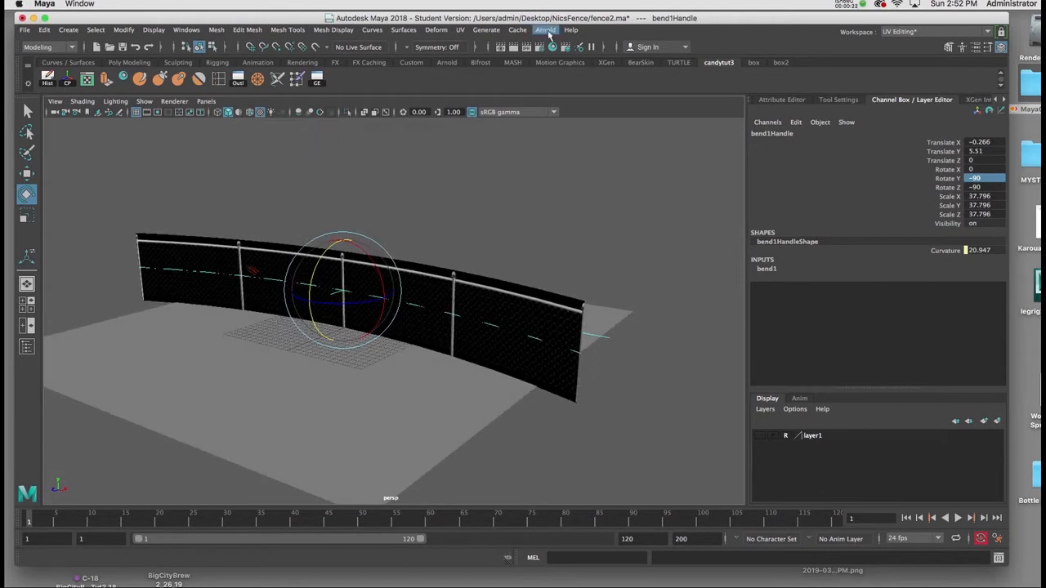
- Render the curved fence casting shadows in Arnold RenderView
left_click(545, 29)
left_click(555, 66)
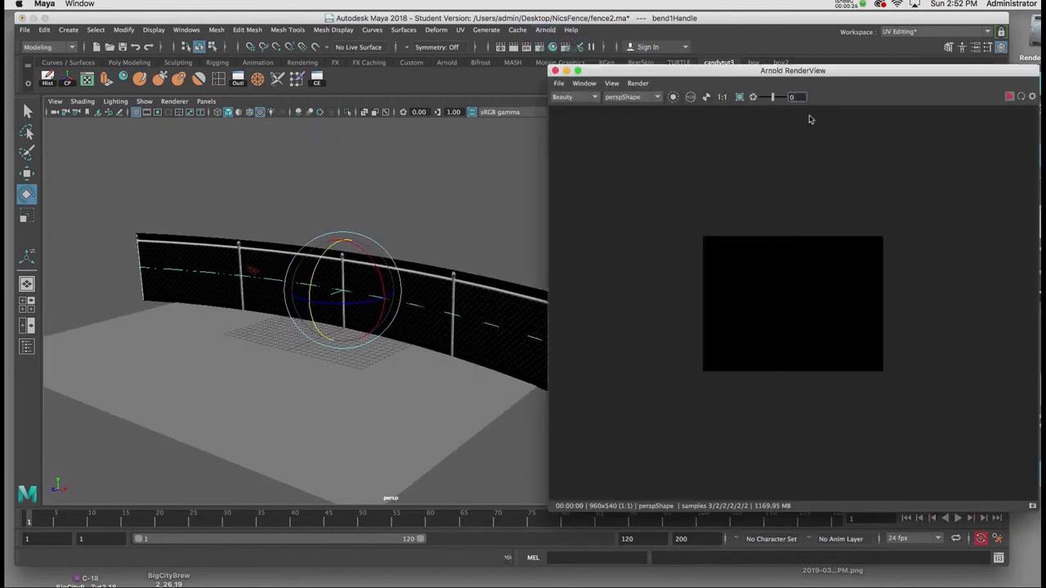
left_click(1008, 98)
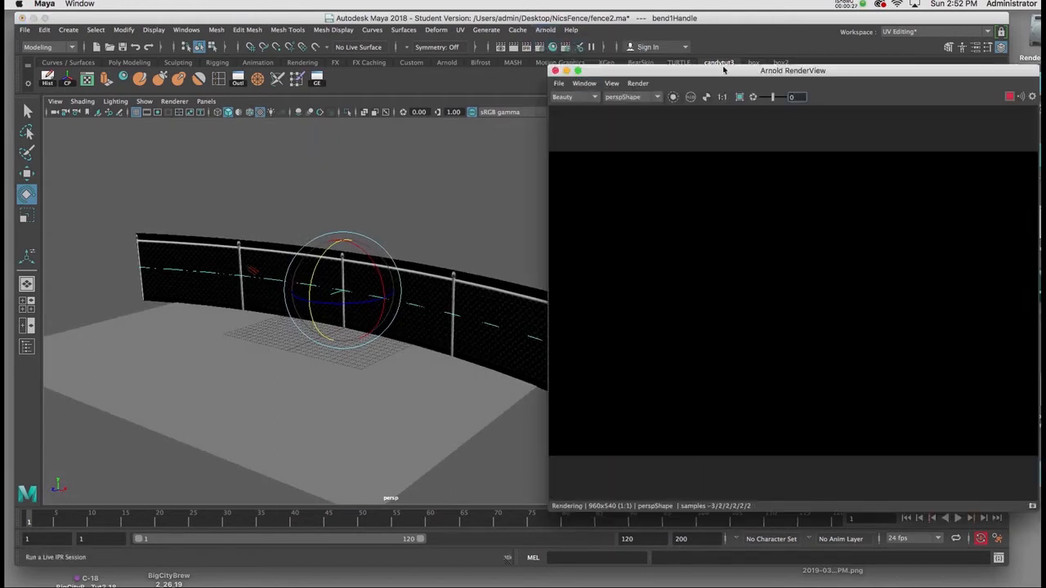
mouse_move(402, 164)
left_mouse_down("alt")
mouse_move(415, 282)
mouse_move(401, 269)
left_mouse_up("alt")
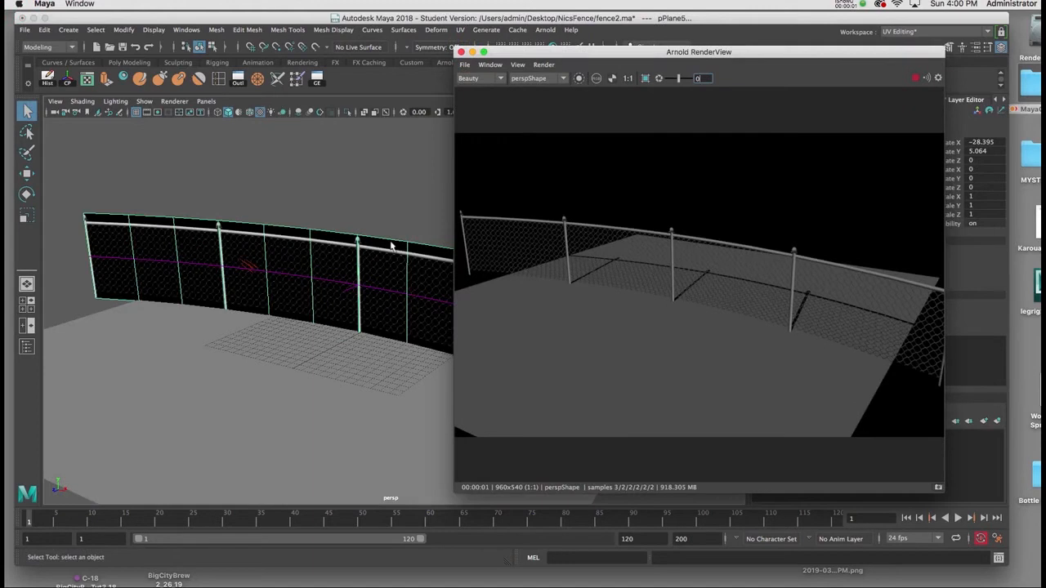
- Delete the fence's construction history so the bend is baked in
left_click(390, 261)
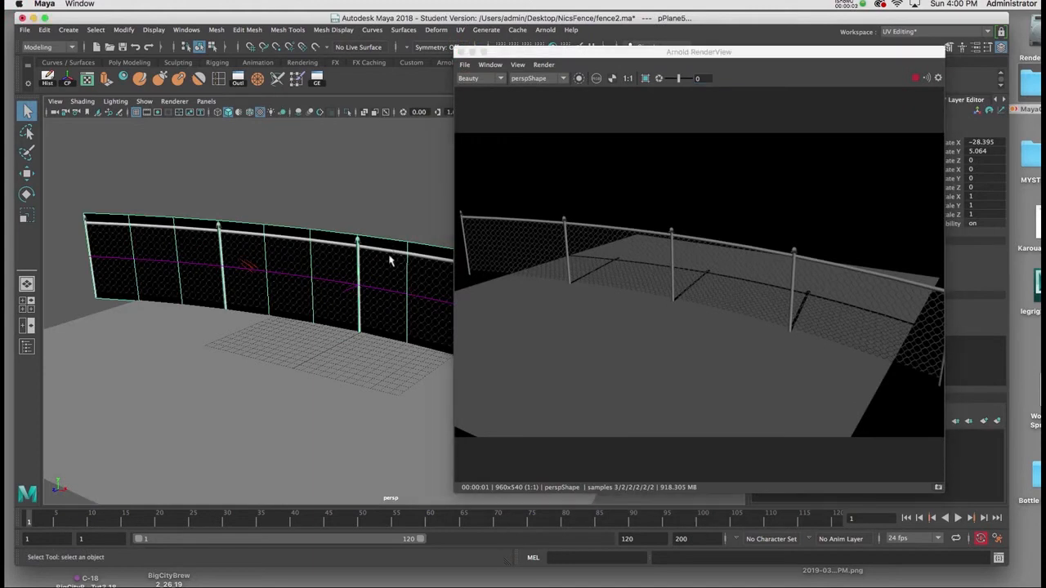
left_click(50, 85)
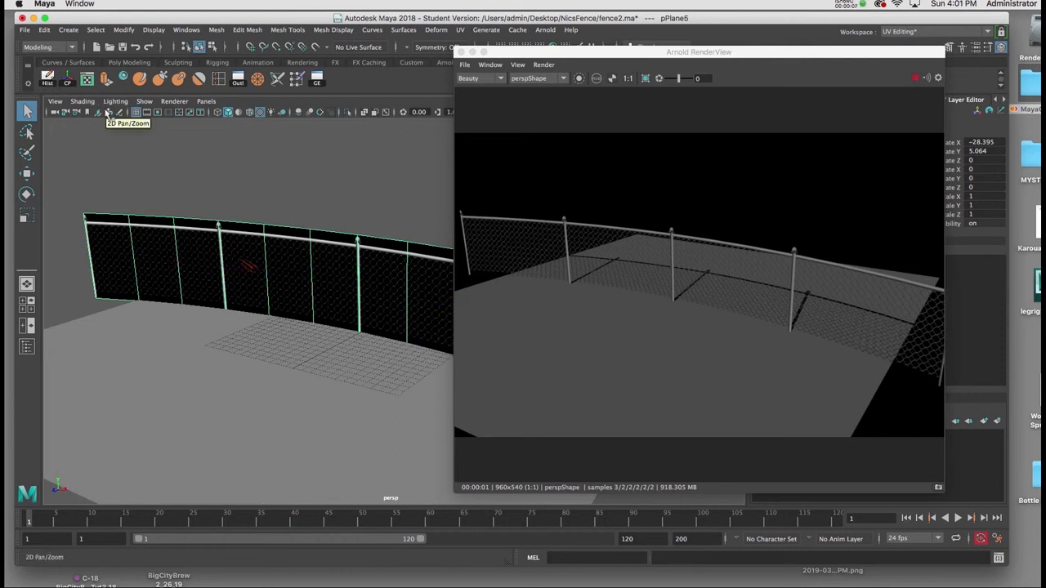